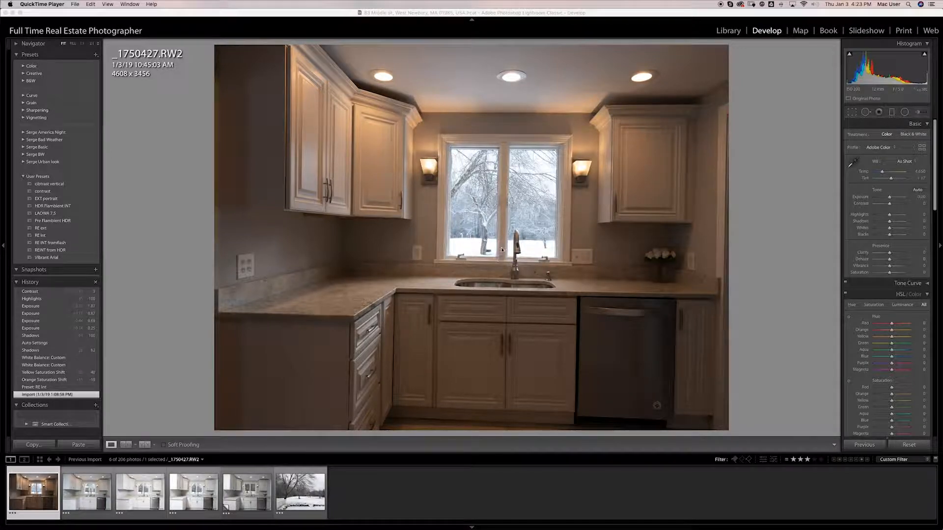
Compare the unedited kitchen photo _1750427.RW2 with the finished virtual copy _1750427-Edit.tif, switching between them several times
{"action": "left_click", "coordinate": [253, 500]}
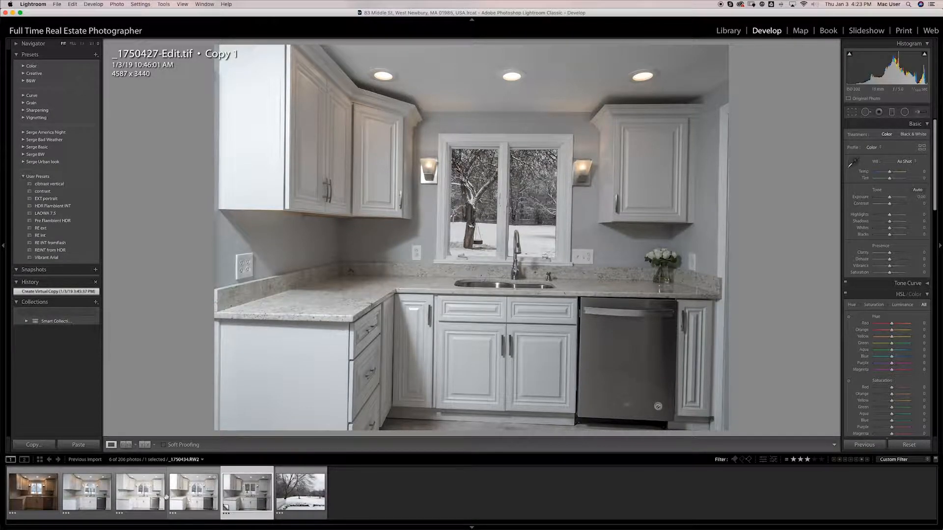
{"action": "left_click", "coordinate": [33, 491]}
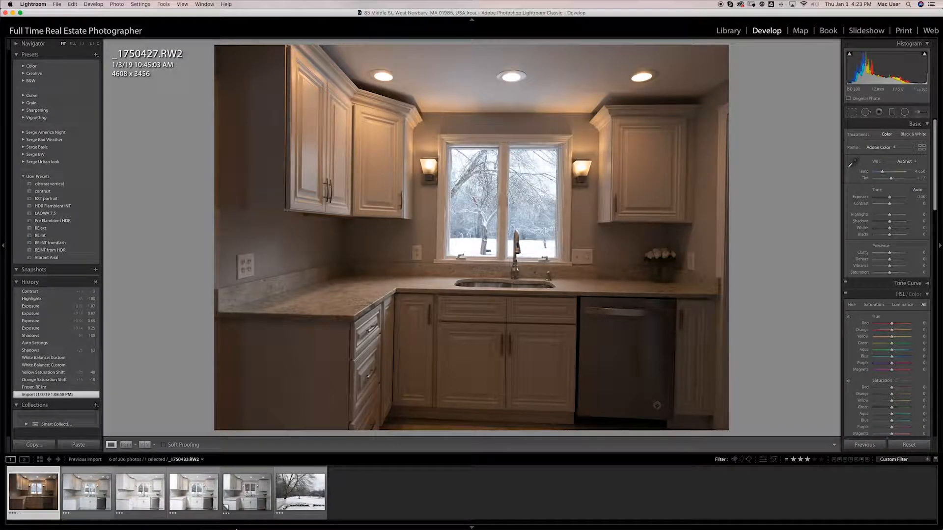
{"action": "left_click", "coordinate": [252, 502]}
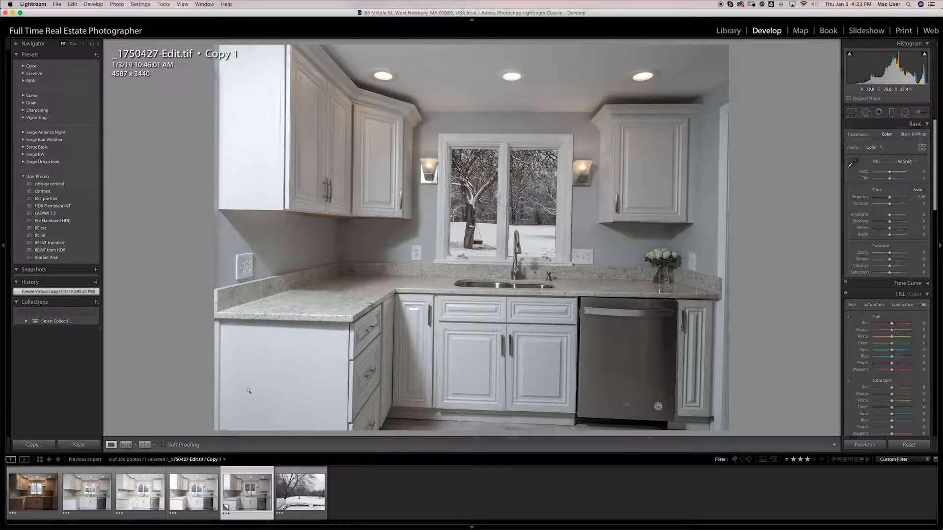
{"action": "left_click", "coordinate": [30, 493]}
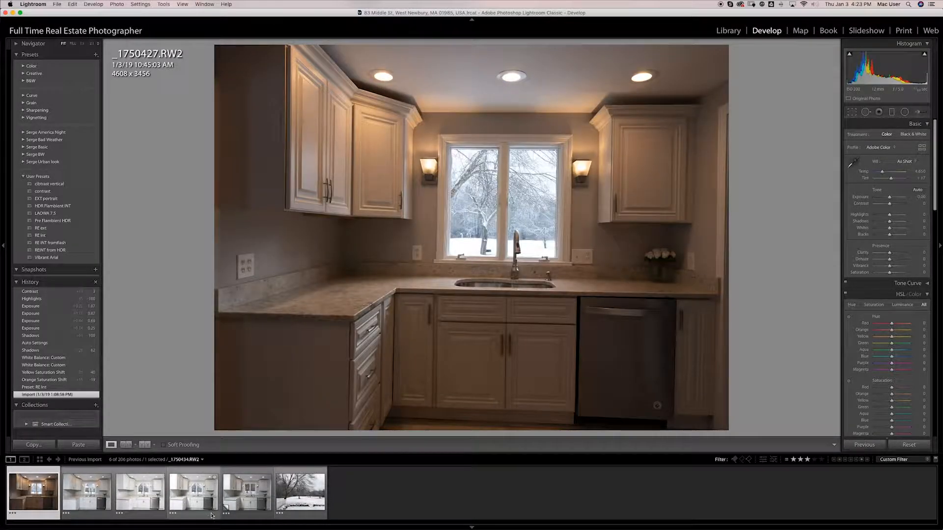
{"action": "left_click", "coordinate": [248, 497]}
{"action": "left_click", "coordinate": [14, 500]}
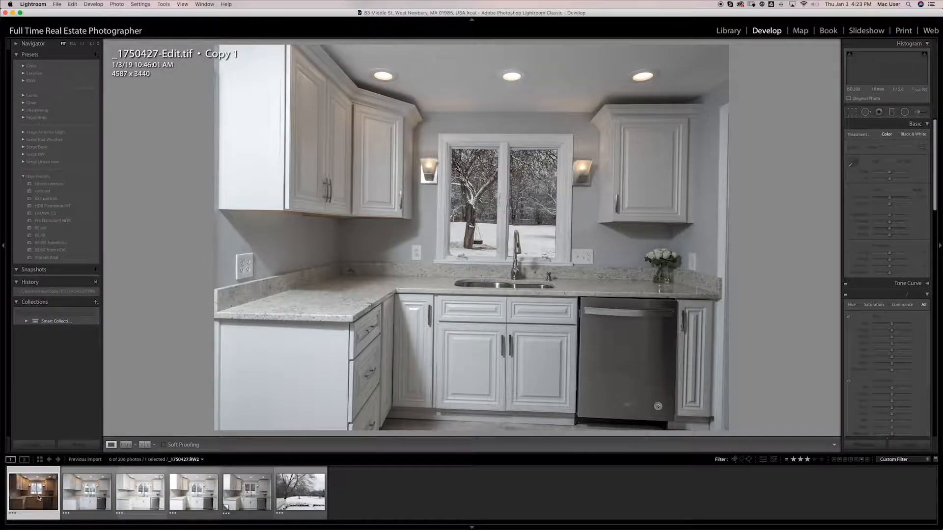
{"action": "left_click", "coordinate": [251, 497]}
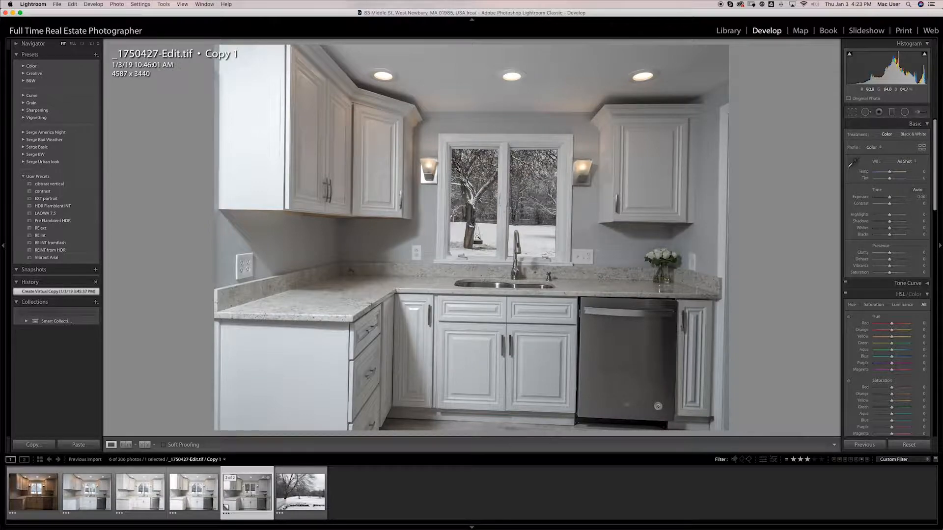
{"action": "left_click", "coordinate": [30, 496]}
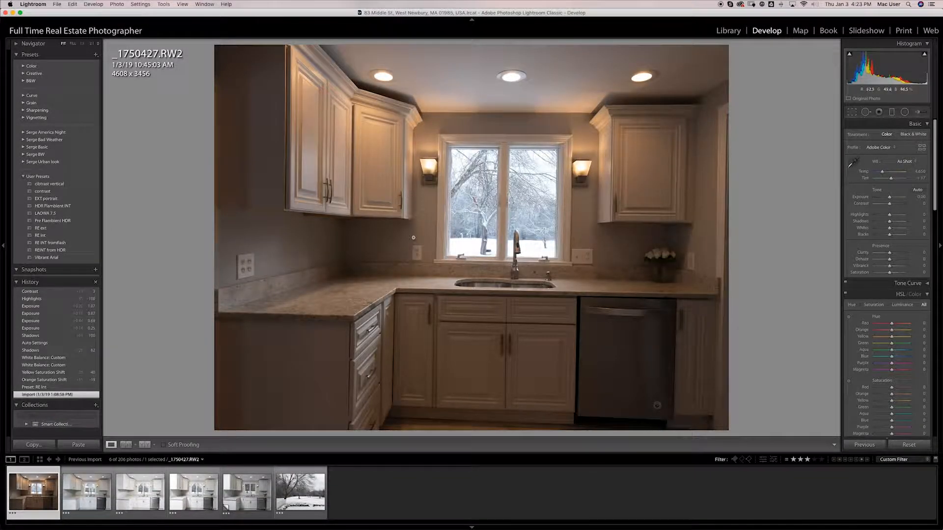
{"action": "left_click", "coordinate": [245, 491]}
{"action": "left_click", "coordinate": [33, 493]}
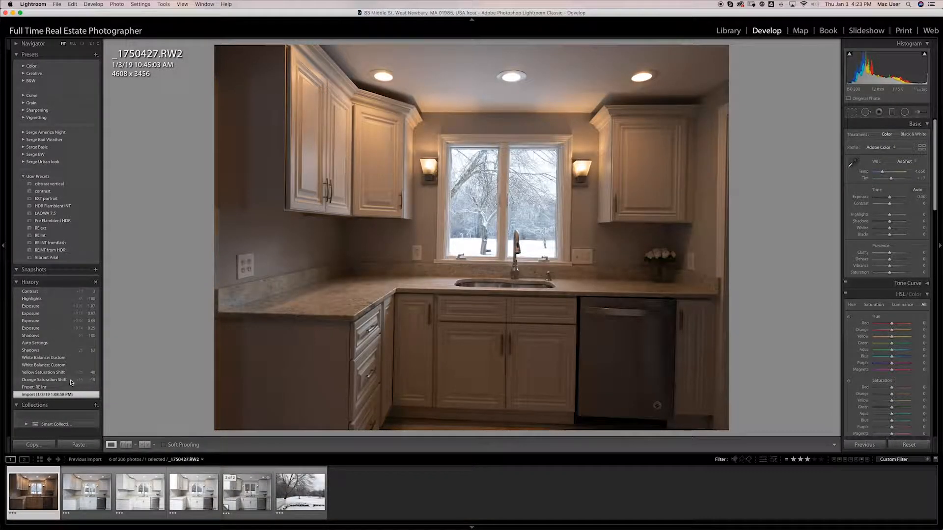
Step _1750427.RW2 through its edit history from the RE int preset up to the latest Contrast state
{"action": "left_click", "coordinate": [44, 387]}
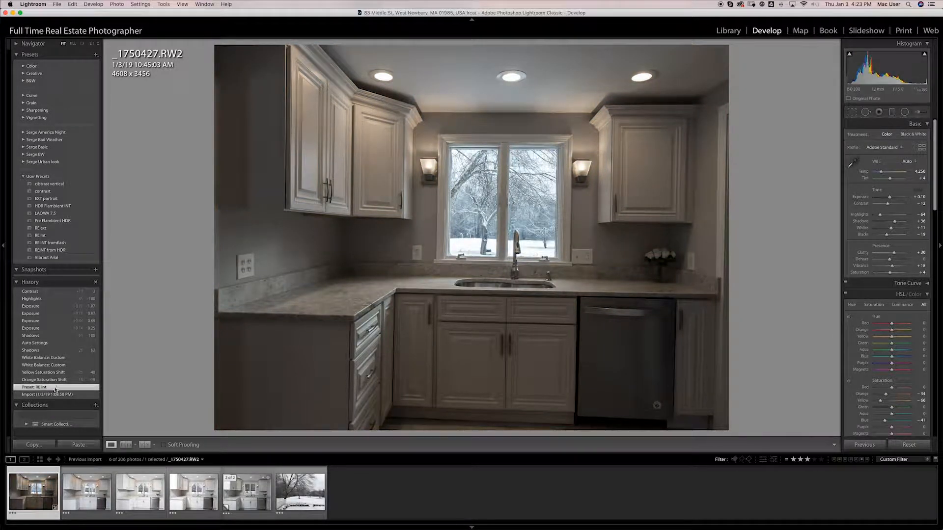
{"action": "left_click", "coordinate": [49, 380]}
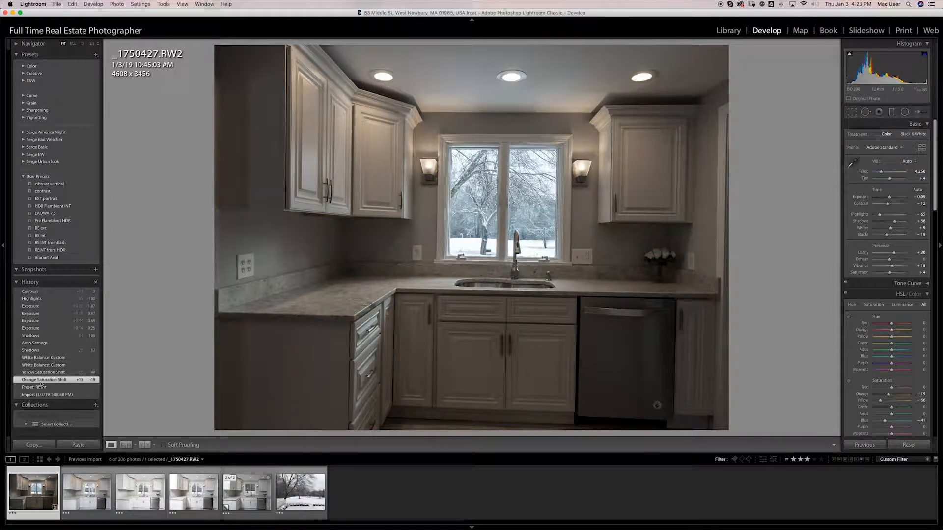
{"action": "left_click", "coordinate": [42, 373]}
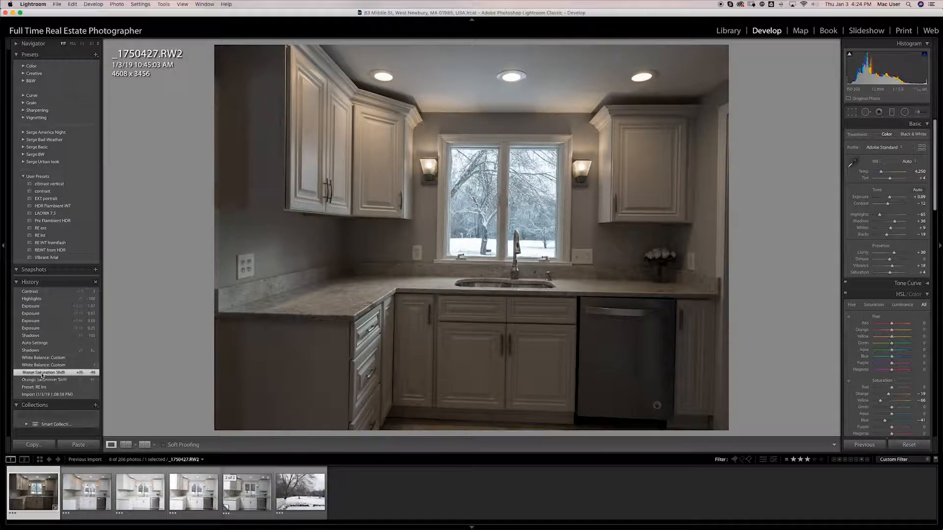
{"action": "left_click", "coordinate": [43, 366]}
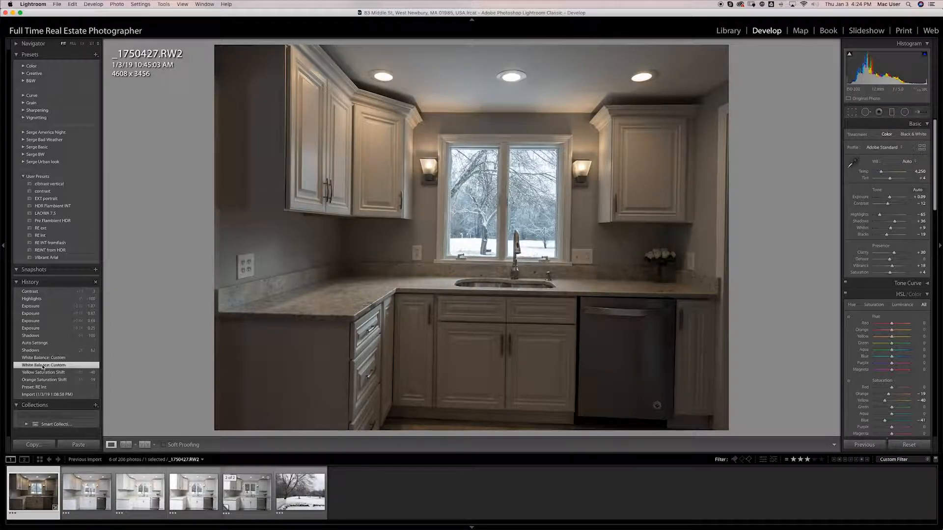
{"action": "left_click", "coordinate": [40, 358]}
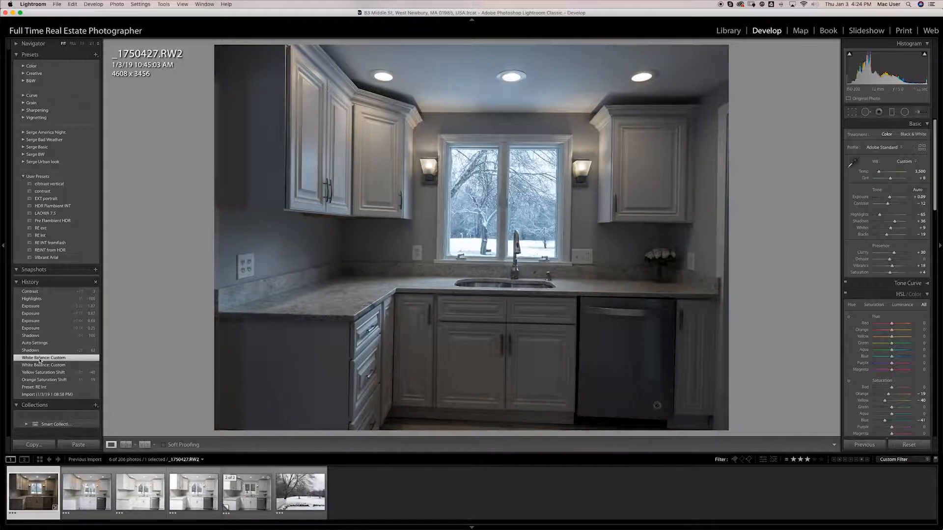
{"action": "left_click", "coordinate": [32, 343]}
{"action": "left_click", "coordinate": [33, 336]}
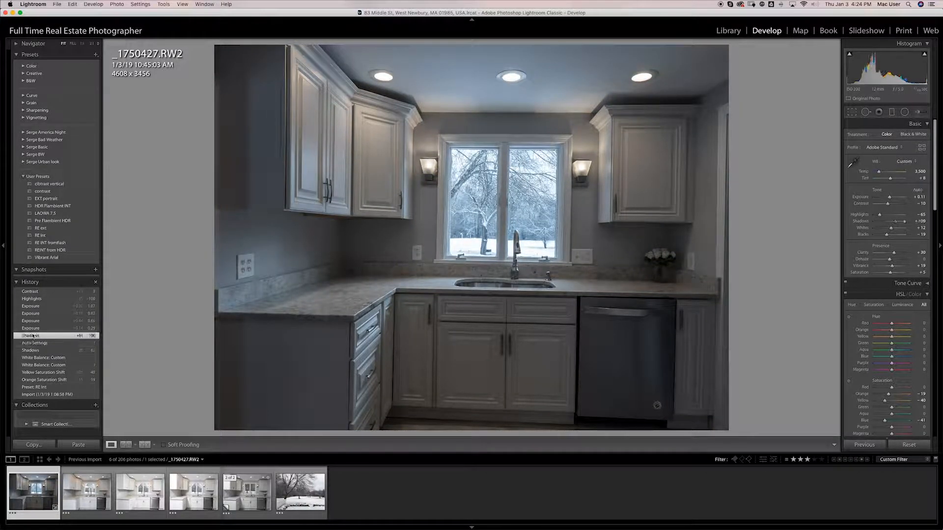
{"action": "left_click", "coordinate": [34, 329]}
{"action": "left_click", "coordinate": [33, 292]}
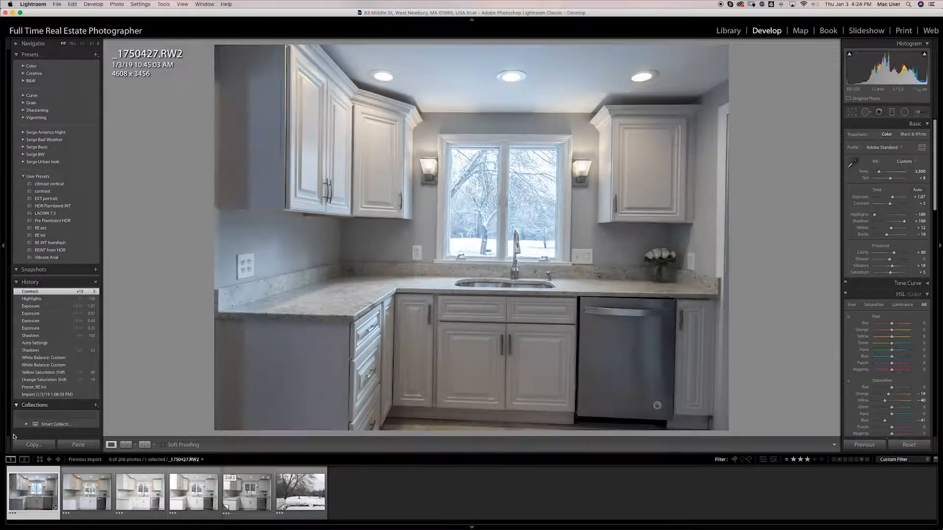
Go through _1750432.RW2, _1750433.RW2 and _1750434.RW2, restoring each to its latest Exposure history state
{"action": "left_click", "coordinate": [75, 492]}
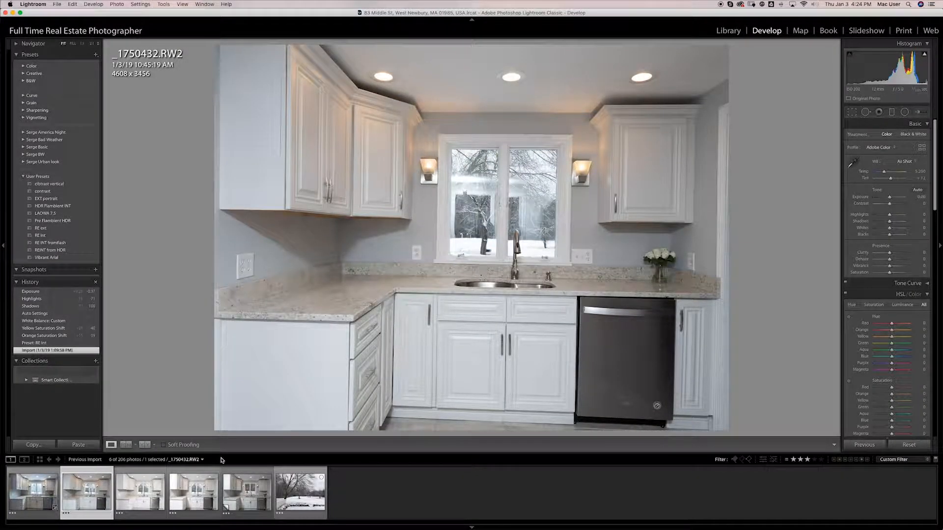
{"action": "left_click", "coordinate": [144, 495]}
{"action": "key", "text": "Right"}
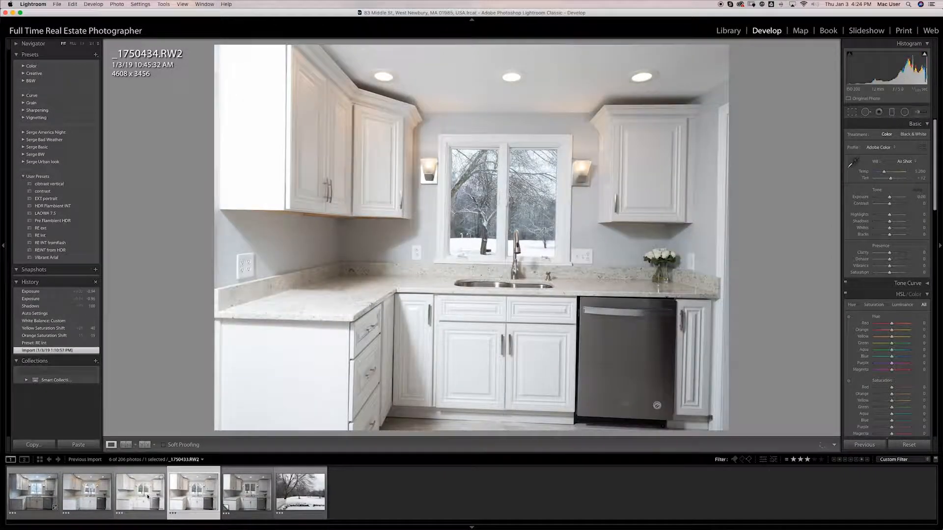
{"action": "key", "text": "Left"}
{"action": "key", "text": "Left"}
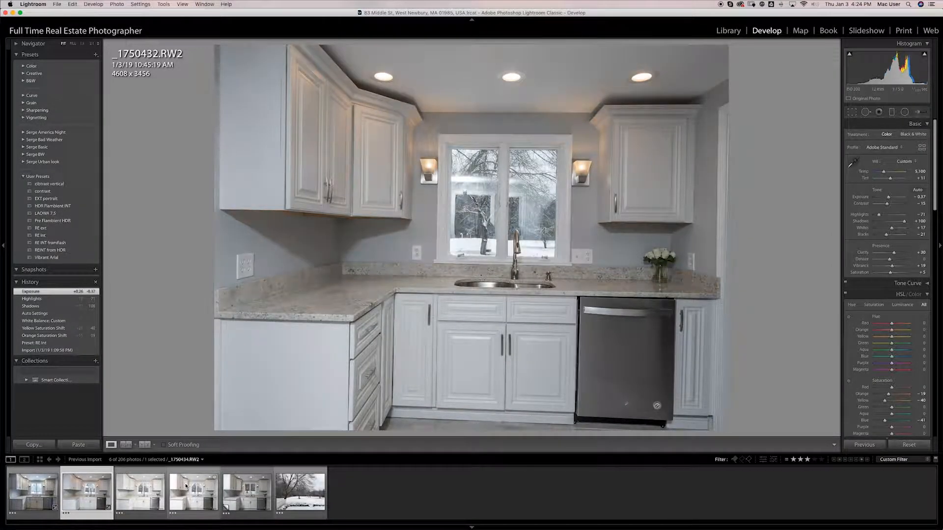
{"action": "left_click", "coordinate": [146, 490]}
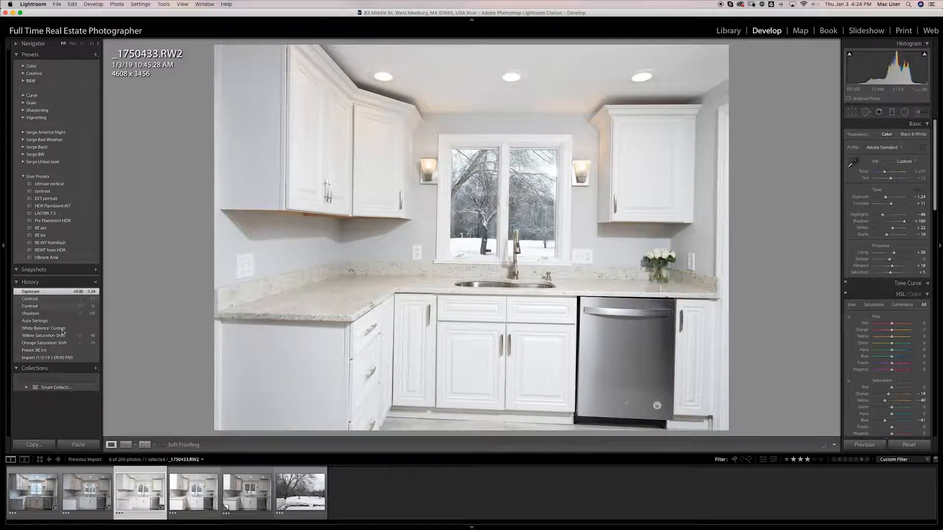
{"action": "key", "text": "Right"}
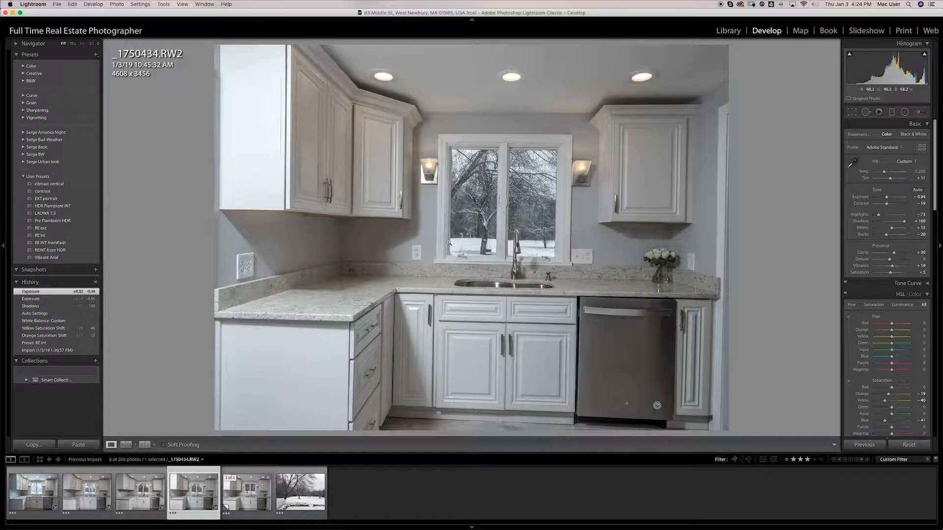
Compare the finished kitchen copy with the outdoor photo _1750435-HDR.dng and restore the HDR photo's latest Exposure history state
{"action": "left_click", "coordinate": [256, 500]}
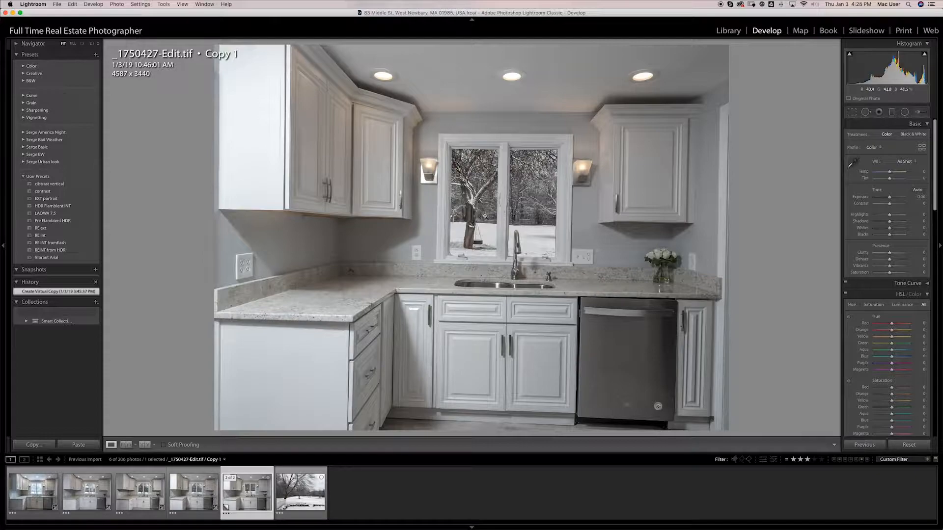
{"action": "left_click", "coordinate": [301, 495]}
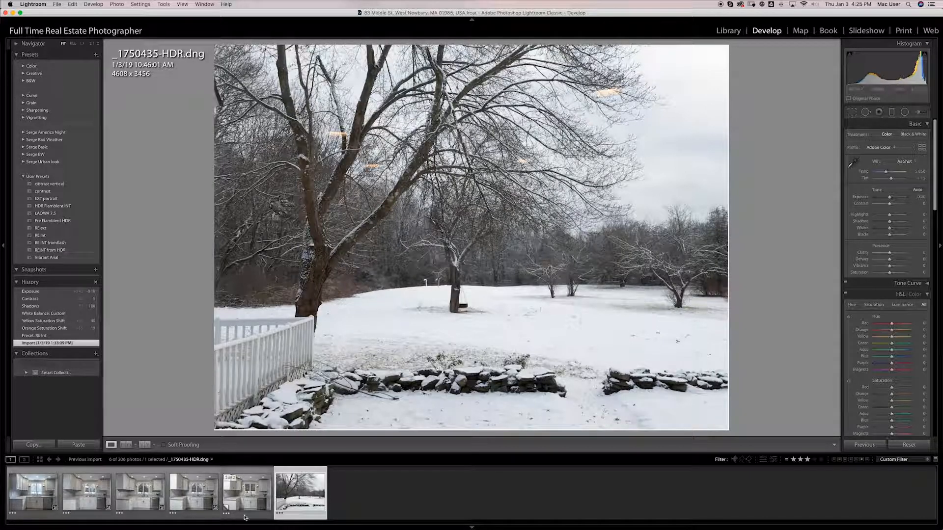
{"action": "left_click", "coordinate": [270, 497]}
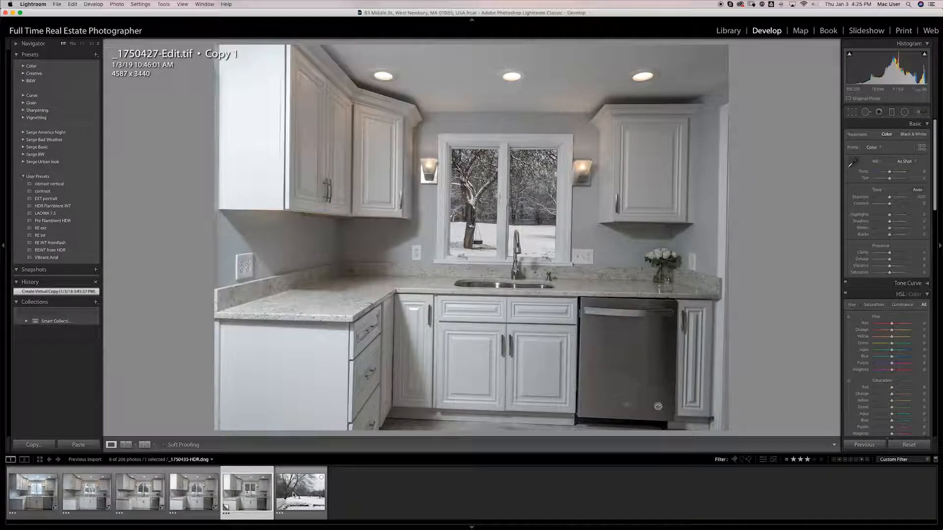
{"action": "left_click", "coordinate": [294, 495]}
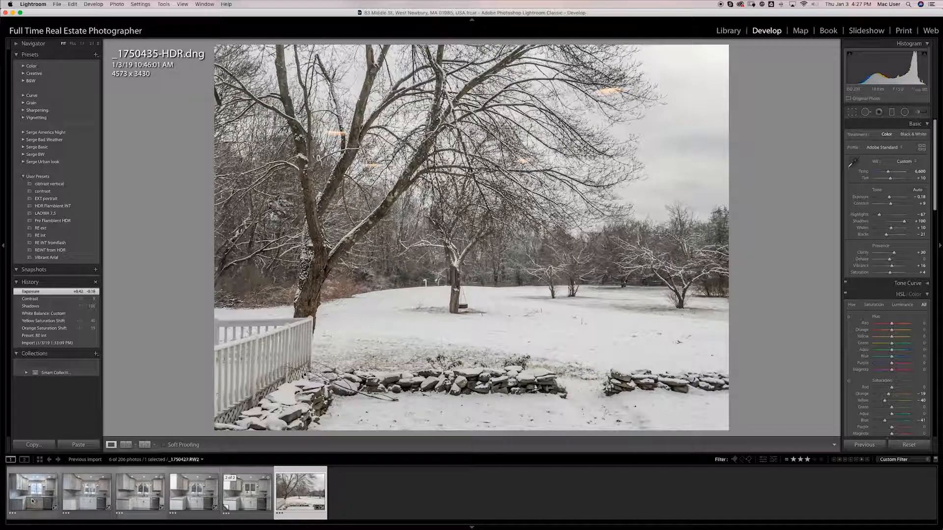
Select the four kitchen RW2 photos and the outdoor HDR photo, without the virtual copy, and open them as layers in Photoshop
{"action": "left_click", "coordinate": [32, 501]}
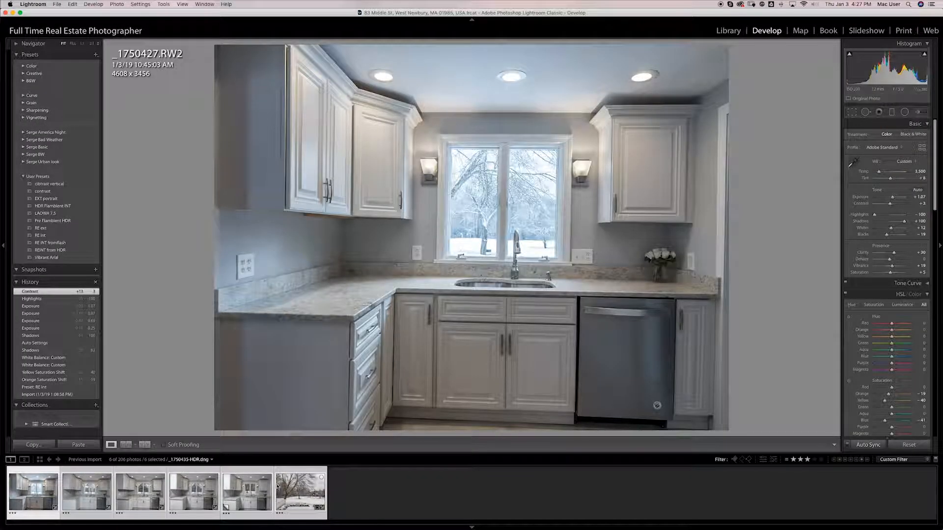
{"action": "left_click", "coordinate": [248, 489], "text": "shift"}
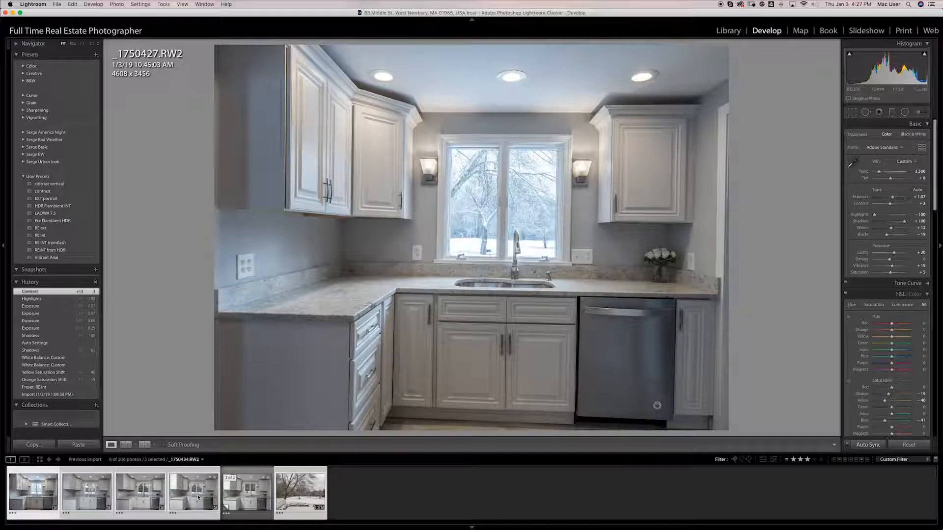
{"action": "right_click", "coordinate": [197, 497]}
{"action": "mouse_move", "coordinate": [259, 365]}
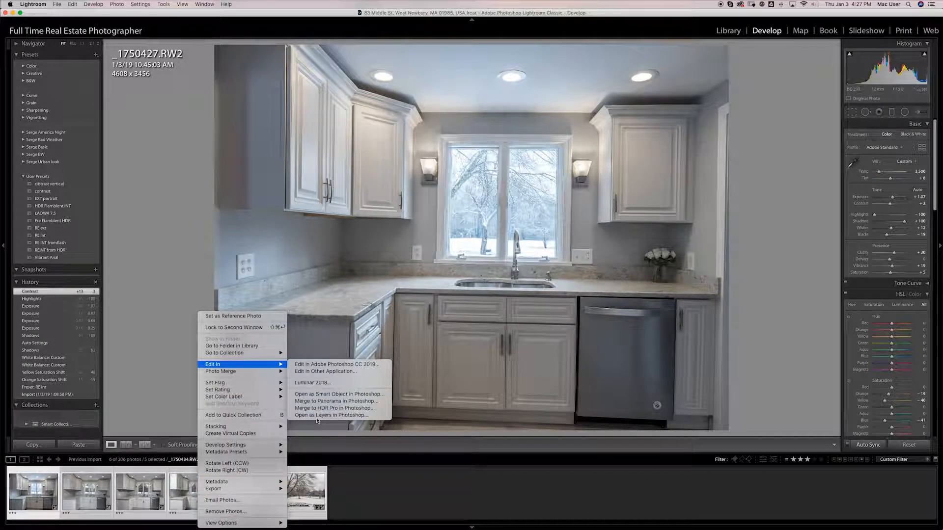
{"action": "left_click", "coordinate": [318, 416]}
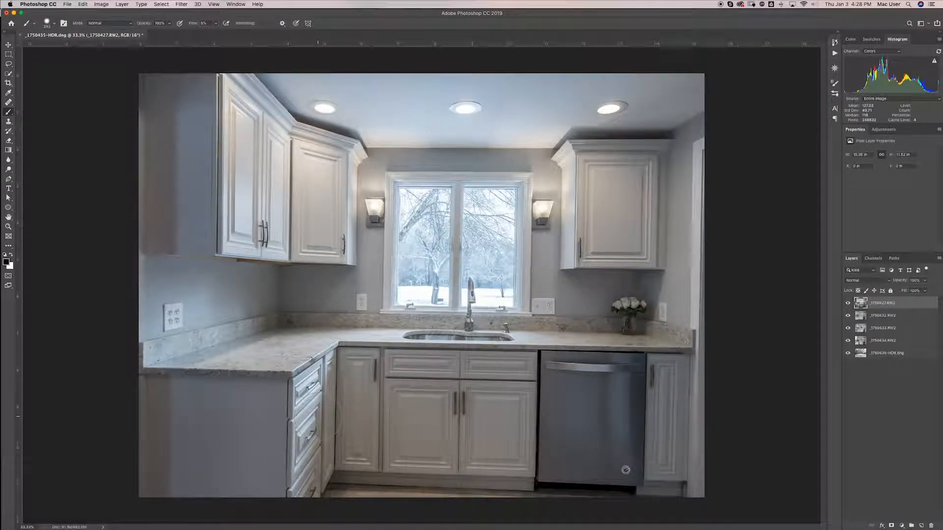
Inspect each stacked exposure by hiding the four kitchen layers one after another, and show them all again
{"action": "left_click", "coordinate": [848, 303]}
{"action": "left_click", "coordinate": [848, 316]}
{"action": "left_click", "coordinate": [847, 328]}
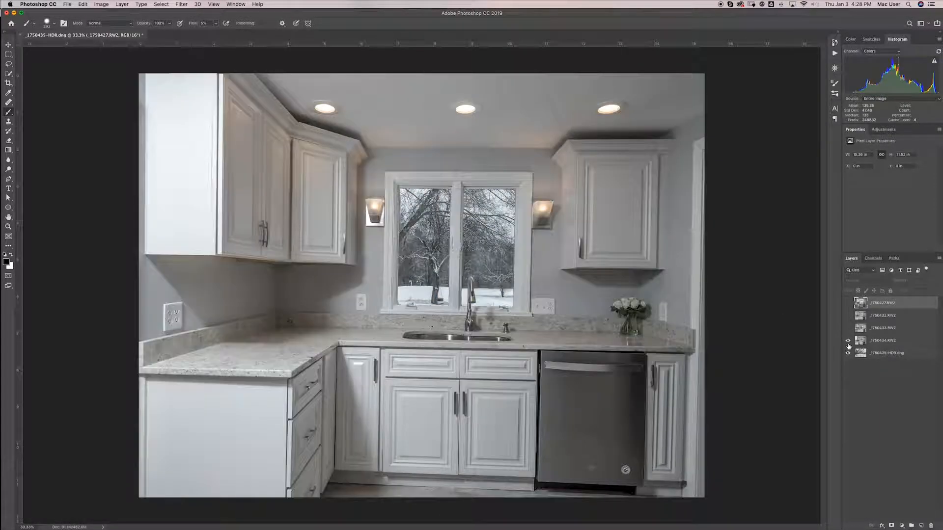
{"action": "left_click", "coordinate": [848, 340]}
{"action": "left_click_drag", "start_coordinate": [848, 342], "coordinate": [848, 303]}
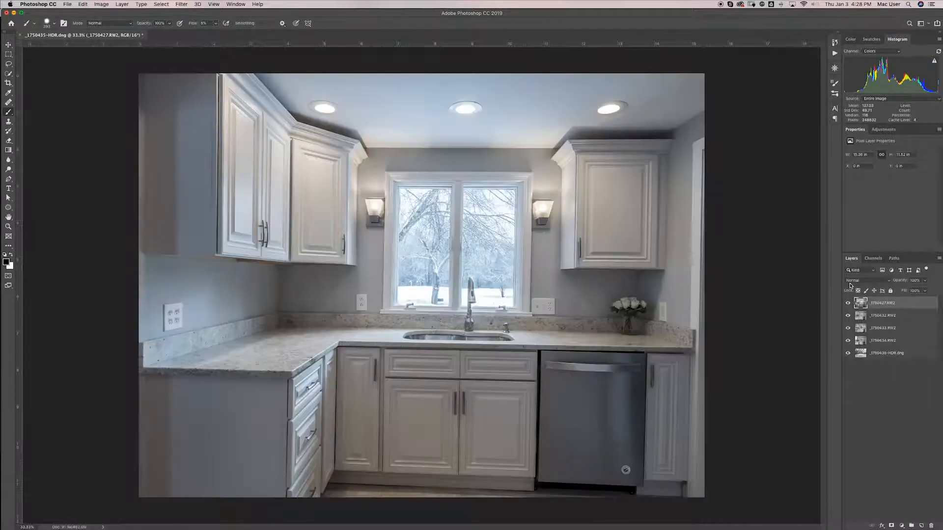
Run the recorded action The whole Shebang on the stacked layers
{"action": "left_click", "coordinate": [834, 53]}
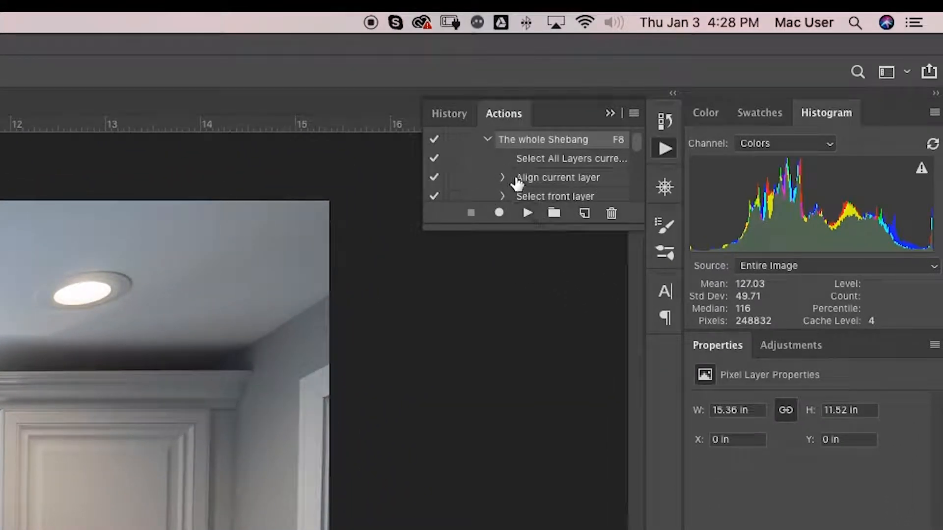
{"action": "scroll", "coordinate": [545, 171], "scroll_direction": "down", "scroll_amount": 5}
{"action": "scroll", "coordinate": [518, 184], "scroll_direction": "up", "scroll_amount": 10}
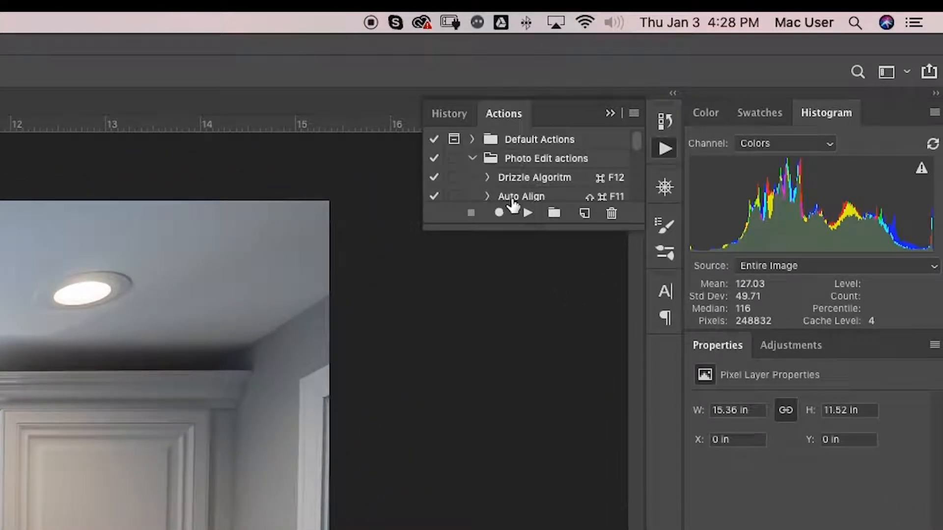
{"action": "left_click", "coordinate": [525, 215]}
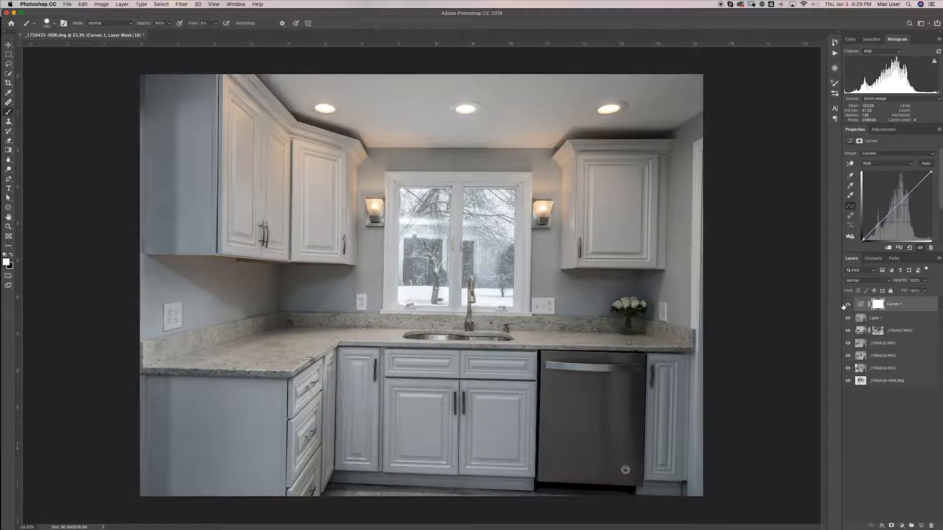
Hide Curves 1, Layer 1 and the _1750427.RW2 layer, and move the _1750435-HDR.dng layer directly above _1750432.RW2
{"action": "left_click", "coordinate": [848, 369], "text": "alt"}
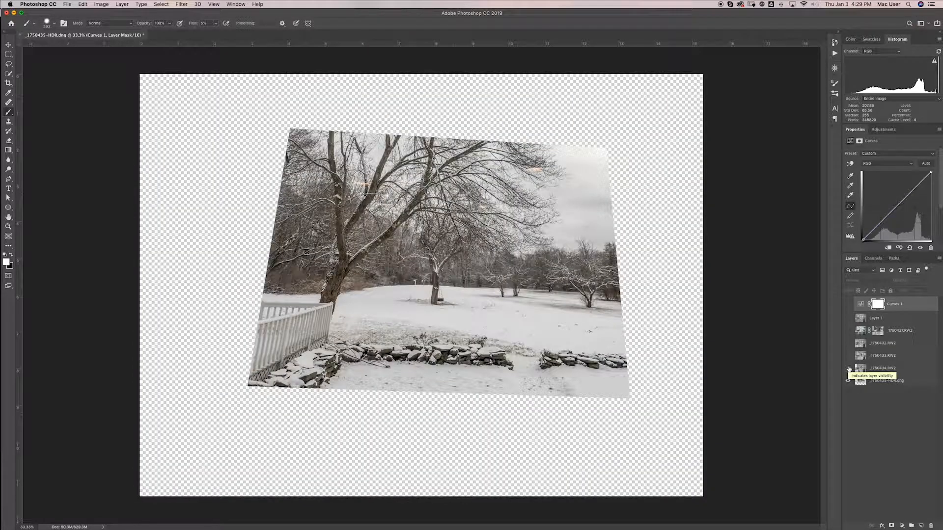
{"action": "left_click", "coordinate": [848, 369], "text": "alt"}
{"action": "left_click_drag", "start_coordinate": [872, 382], "coordinate": [873, 343]}
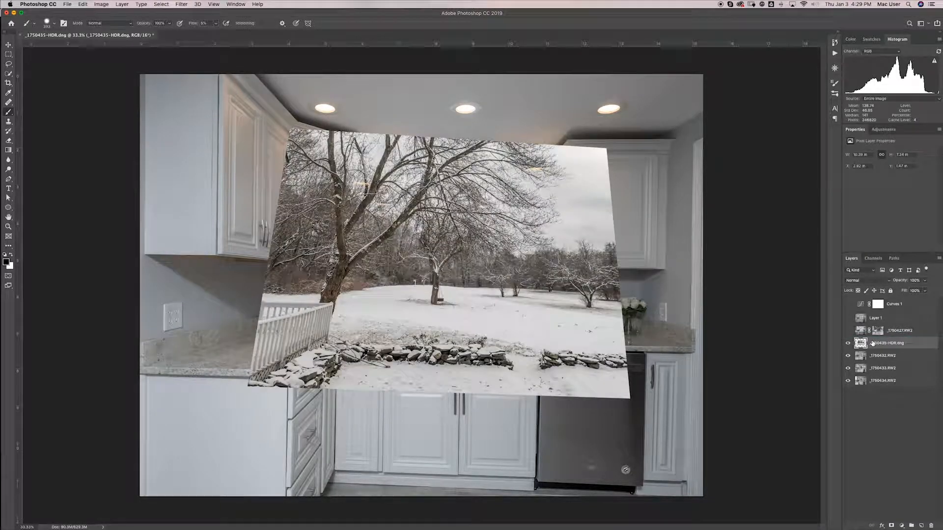
Compare the kitchen image with and without the _1750435-HDR.dng outdoor layer, and leave that layer hidden
{"action": "left_click", "coordinate": [848, 343]}
{"action": "left_click", "coordinate": [848, 343]}
{"action": "left_click", "coordinate": [847, 343]}
{"action": "left_click", "coordinate": [848, 344]}
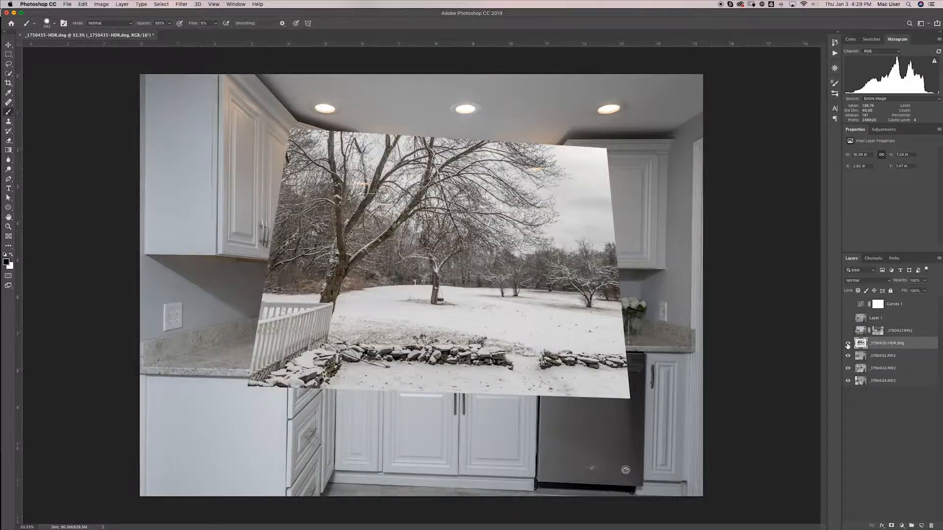
{"action": "left_click", "coordinate": [848, 344]}
{"action": "left_click", "coordinate": [848, 343]}
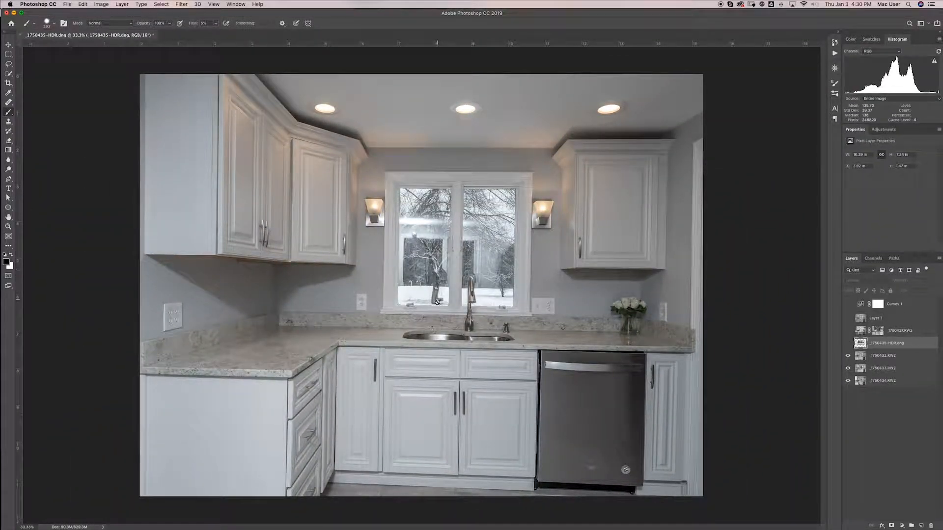
{"action": "left_click", "coordinate": [848, 344]}
{"action": "left_click", "coordinate": [849, 344]}
{"action": "left_click", "coordinate": [849, 344]}
{"action": "left_click", "coordinate": [848, 344]}
{"action": "left_click", "coordinate": [849, 344]}
{"action": "left_click", "coordinate": [849, 344]}
{"action": "left_click", "coordinate": [849, 344]}
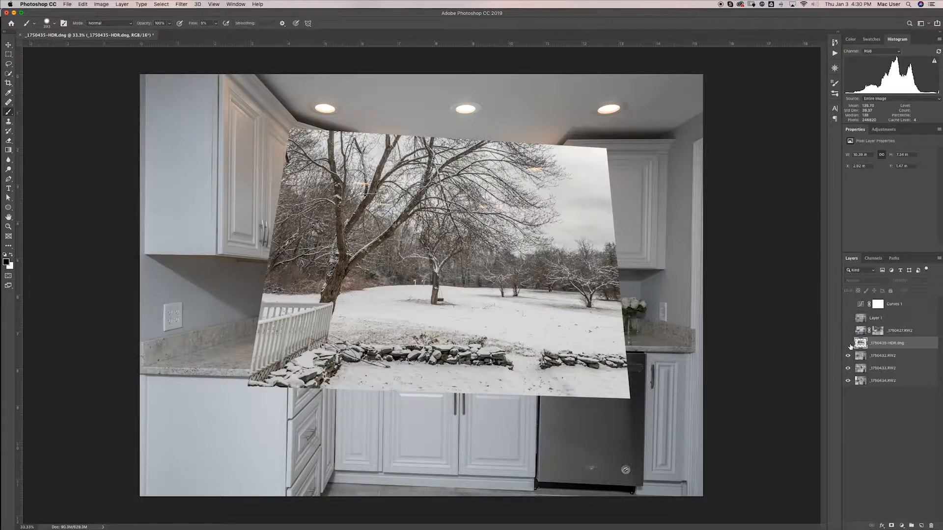
{"action": "left_click", "coordinate": [849, 344]}
{"action": "left_click", "coordinate": [848, 344]}
{"action": "left_click", "coordinate": [848, 344]}
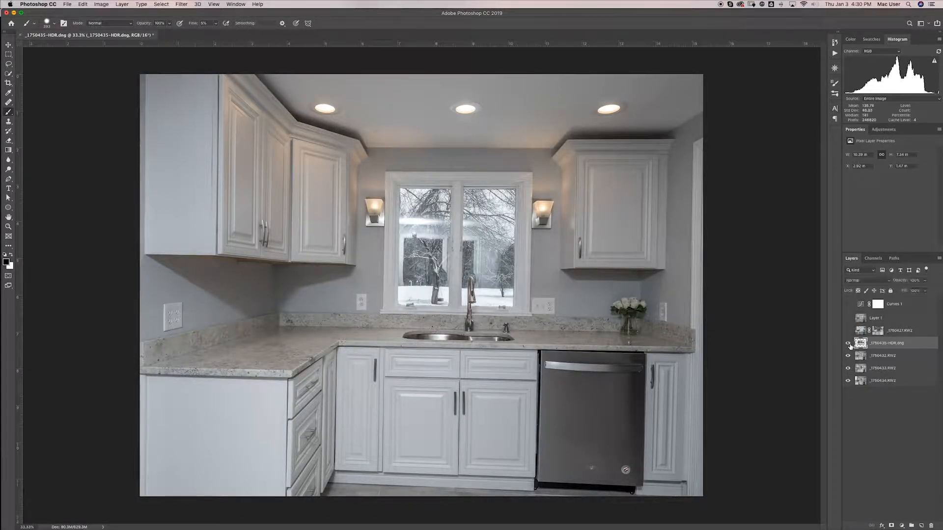
{"action": "left_click", "coordinate": [849, 344]}
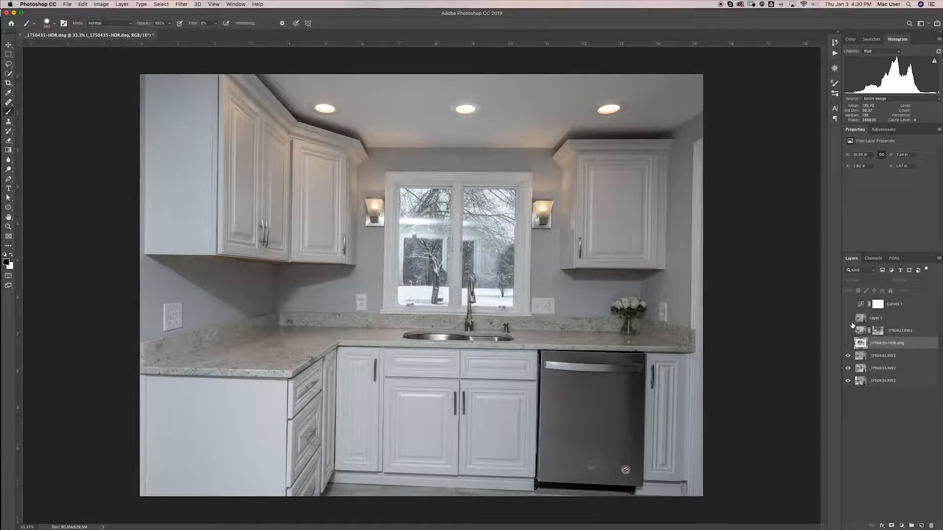
Preview the automatic blend with every layer except _1750435-HDR.dng shown, and hide Curves 1, Layer 1 and _1750427.RW2 again
{"action": "left_click_drag", "start_coordinate": [847, 304], "coordinate": [845, 391]}
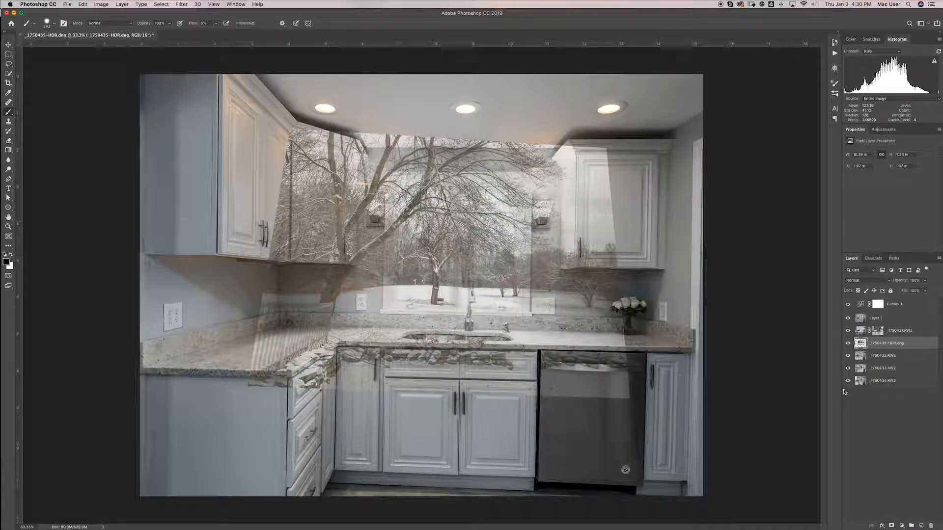
{"action": "left_click", "coordinate": [848, 343]}
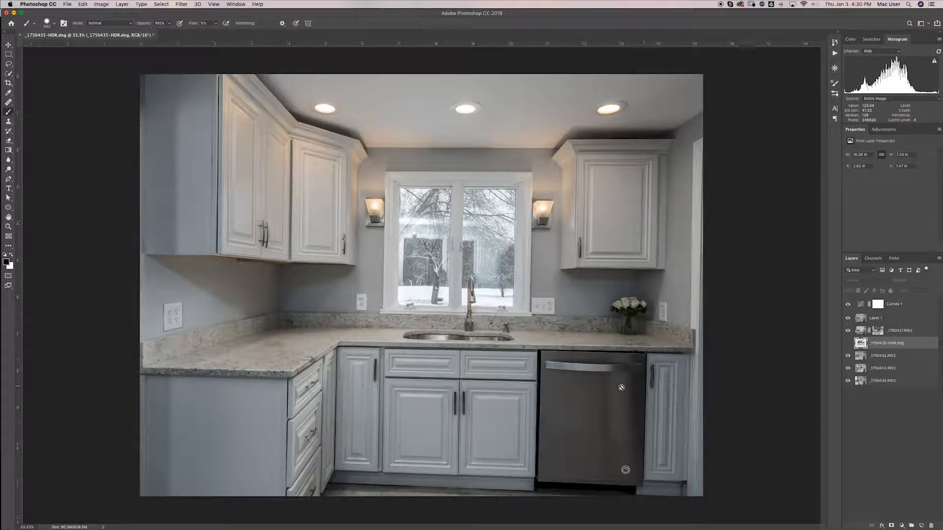
{"action": "left_click_drag", "start_coordinate": [848, 304], "coordinate": [846, 329]}
{"action": "left_click", "coordinate": [848, 356]}
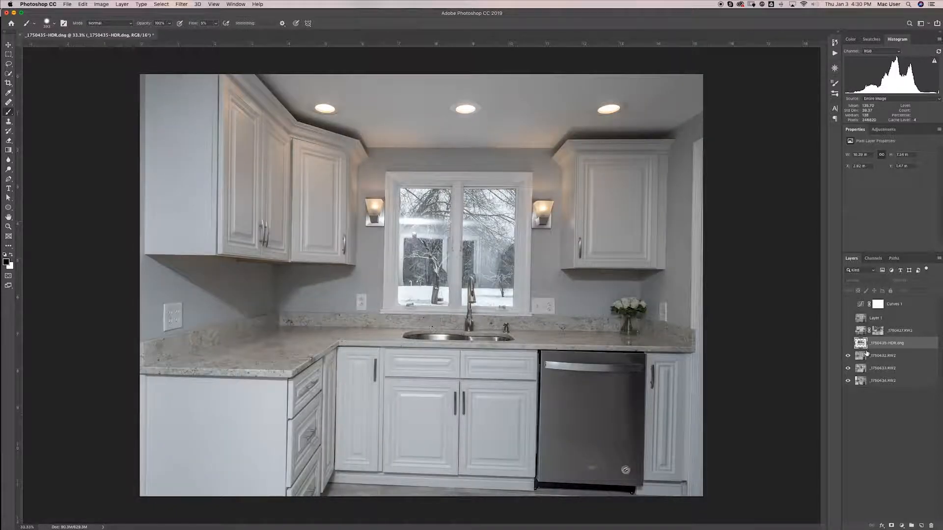
Move the _1750432.RW2 layer to the bottom of the layer stack and hide it
{"action": "left_click_drag", "start_coordinate": [862, 355], "coordinate": [855, 387]}
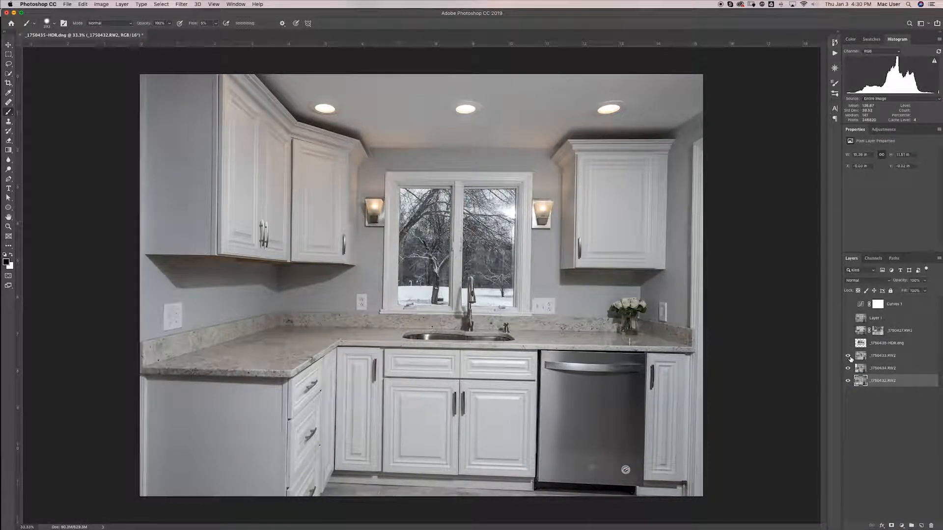
{"action": "left_click", "coordinate": [848, 357]}
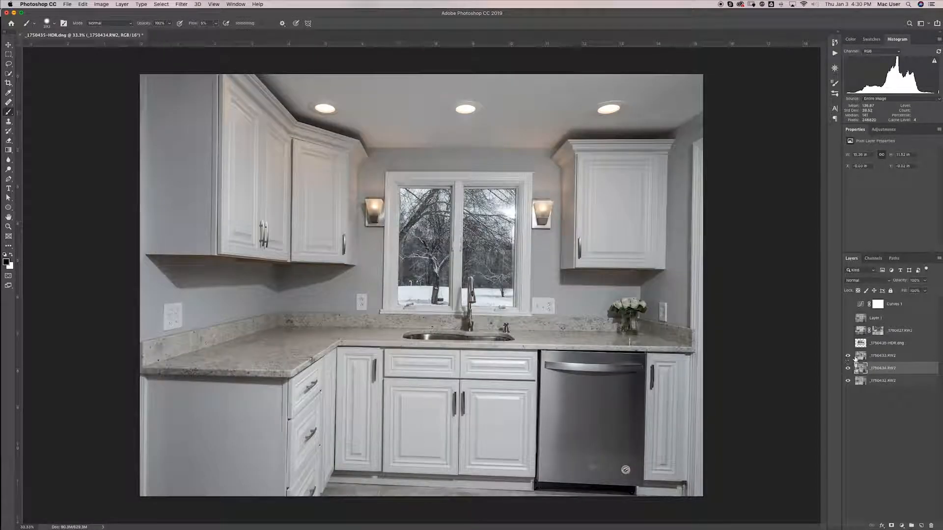
{"action": "left_click", "coordinate": [848, 381]}
Set the _1750433.RW2 layer's blend mode to Lighten and give it a white layer mask
{"action": "left_click", "coordinate": [861, 356]}
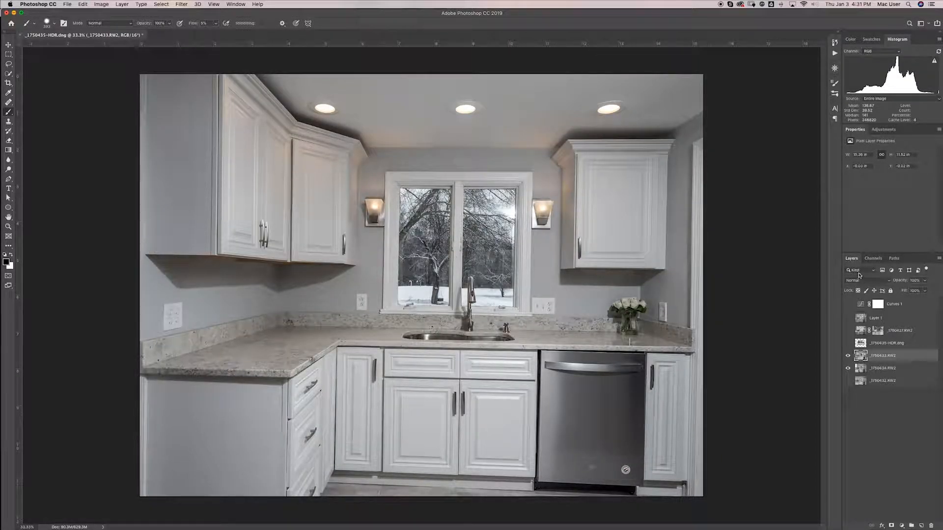
{"action": "left_click", "coordinate": [859, 276]}
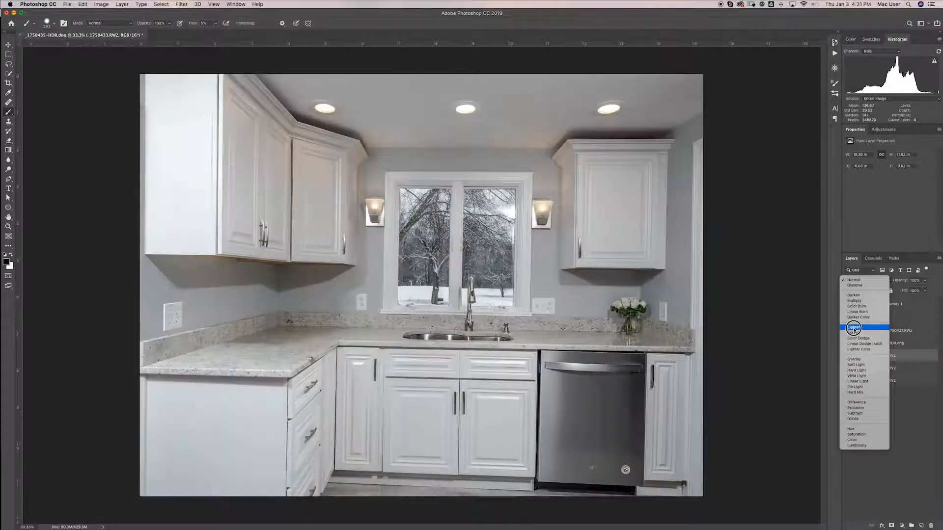
{"action": "left_click", "coordinate": [854, 330]}
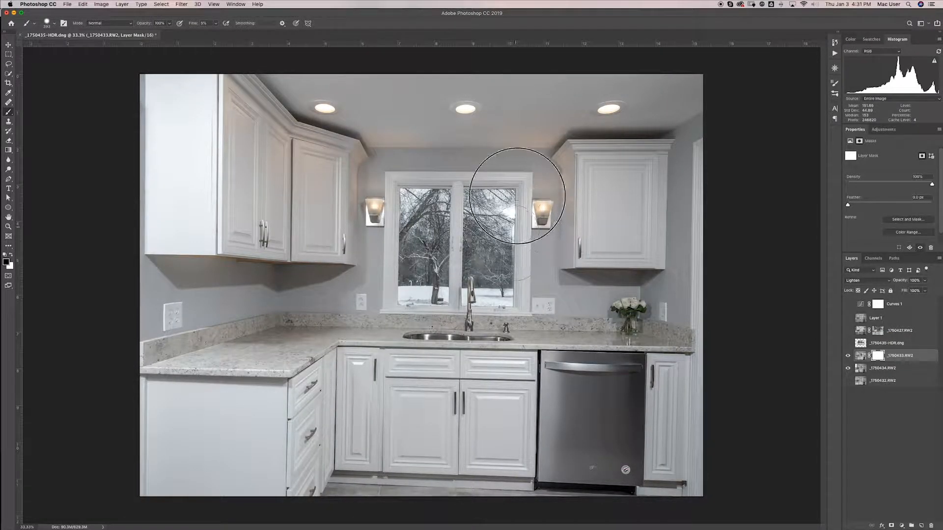
Paint black on the _1750433.RW2 mask over the window's right-hand pane and frame, and compare the image with that layer hidden and shown
{"action": "left_click_drag", "start_coordinate": [523, 208], "coordinate": [530, 252]}
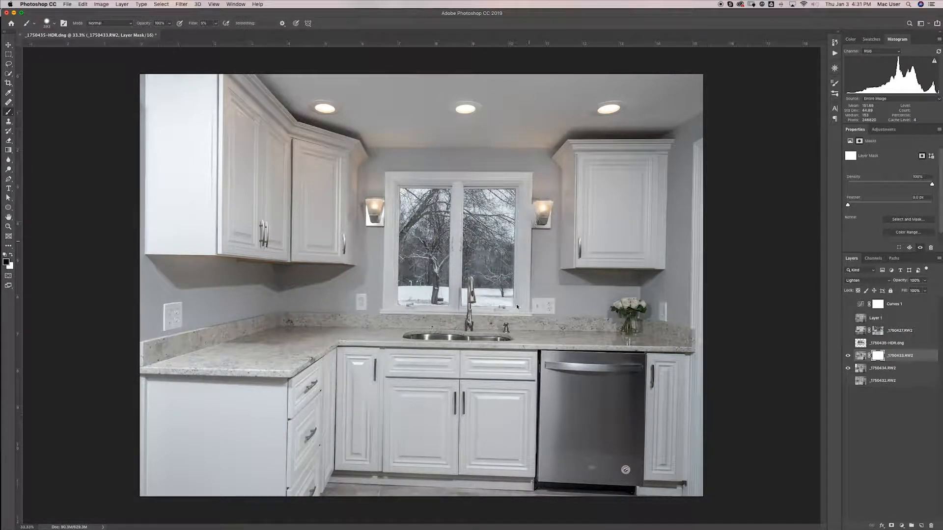
{"action": "left_click", "coordinate": [849, 357]}
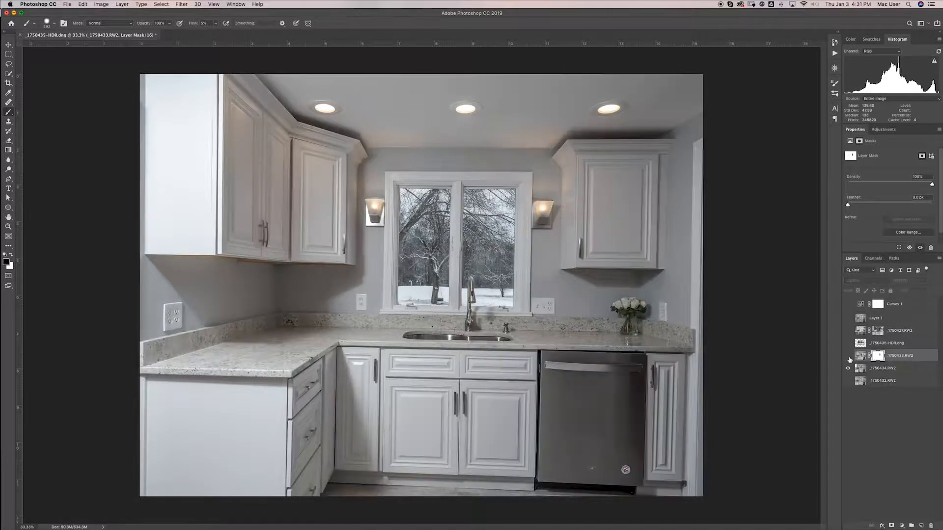
{"action": "left_click", "coordinate": [848, 357]}
{"action": "left_click", "coordinate": [849, 357]}
{"action": "left_click", "coordinate": [848, 357]}
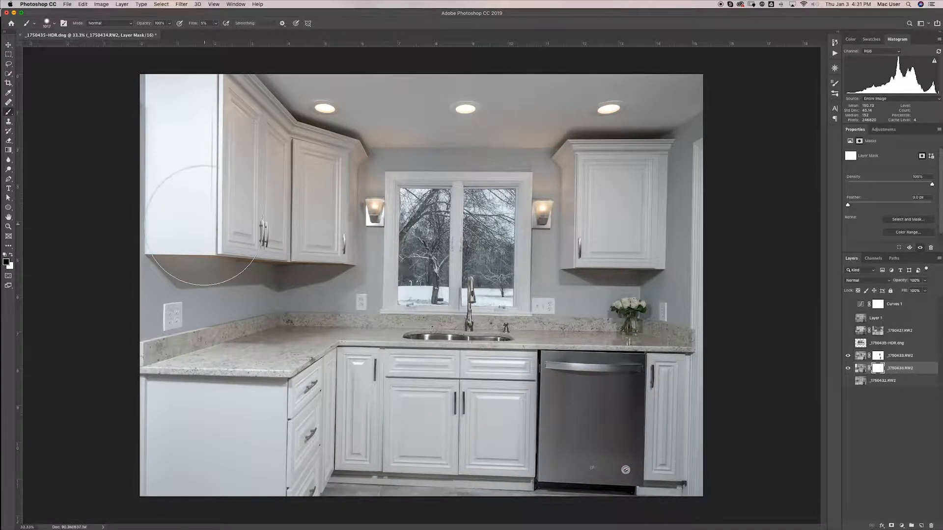
Mask out the overly bright upper-left cabinet on the _1750434.RW2 layer, and check the blend against _1750427.RW2 and Curves 1
{"action": "mouse_move", "coordinate": [204, 226]}
{"action": "left_mouse_down"}
{"action": "mouse_move", "coordinate": [185, 243]}
{"action": "mouse_move", "coordinate": [185, 88]}
{"action": "mouse_move", "coordinate": [184, 246]}
{"action": "mouse_move", "coordinate": [173, 93]}
{"action": "mouse_move", "coordinate": [176, 179]}
{"action": "mouse_move", "coordinate": [170, 155]}
{"action": "mouse_move", "coordinate": [157, 234]}
{"action": "mouse_move", "coordinate": [139, 68]}
{"action": "mouse_move", "coordinate": [142, 244]}
{"action": "mouse_move", "coordinate": [142, 92]}
{"action": "mouse_move", "coordinate": [170, 249]}
{"action": "left_mouse_up"}
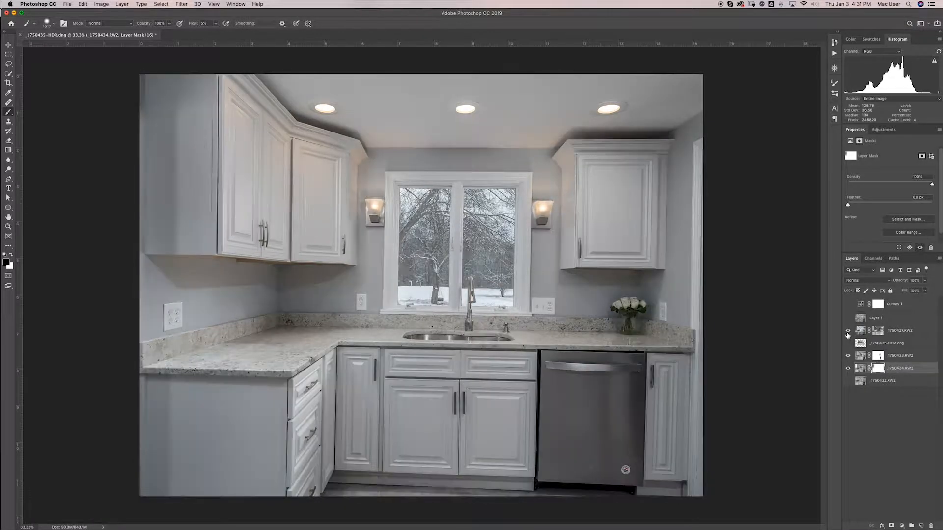
{"action": "left_click", "coordinate": [848, 333]}
{"action": "left_click", "coordinate": [848, 333]}
{"action": "left_click", "coordinate": [847, 332]}
{"action": "left_click", "coordinate": [848, 305]}
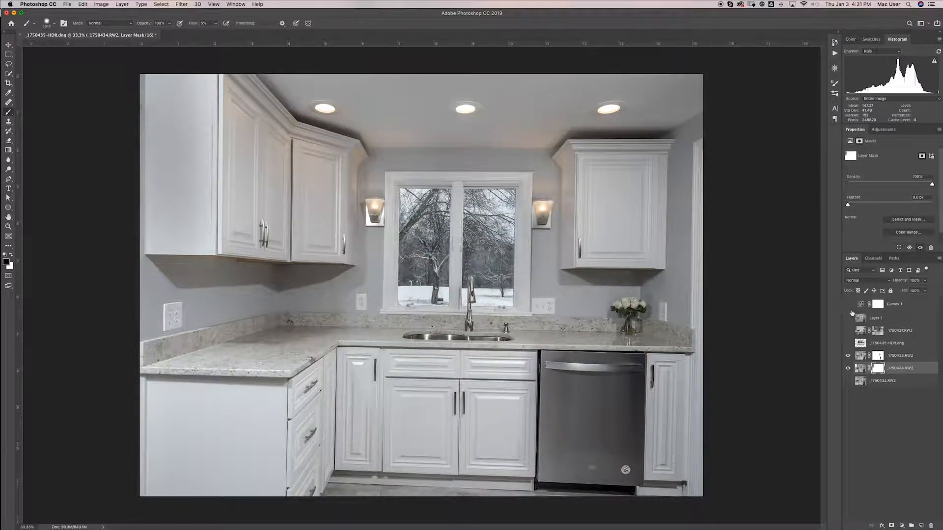
{"action": "left_click", "coordinate": [848, 305]}
{"action": "left_click", "coordinate": [849, 306]}
Select the _1750435-HDR.dng layer, check the outdoor view over the blended kitchen, and hide the layer again
{"action": "left_click", "coordinate": [880, 344]}
{"action": "left_click", "coordinate": [848, 344]}
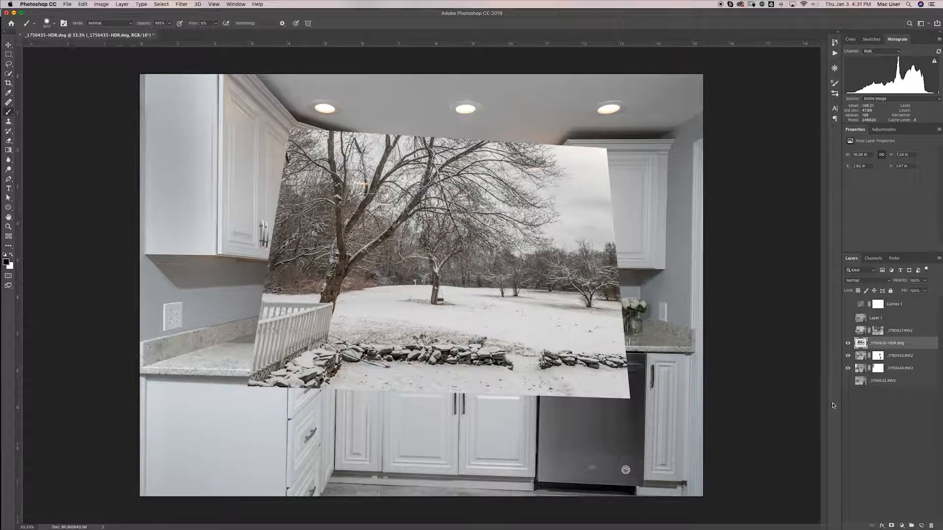
{"action": "left_click", "coordinate": [848, 344]}
{"action": "left_click", "coordinate": [849, 343]}
{"action": "left_click", "coordinate": [849, 348]}
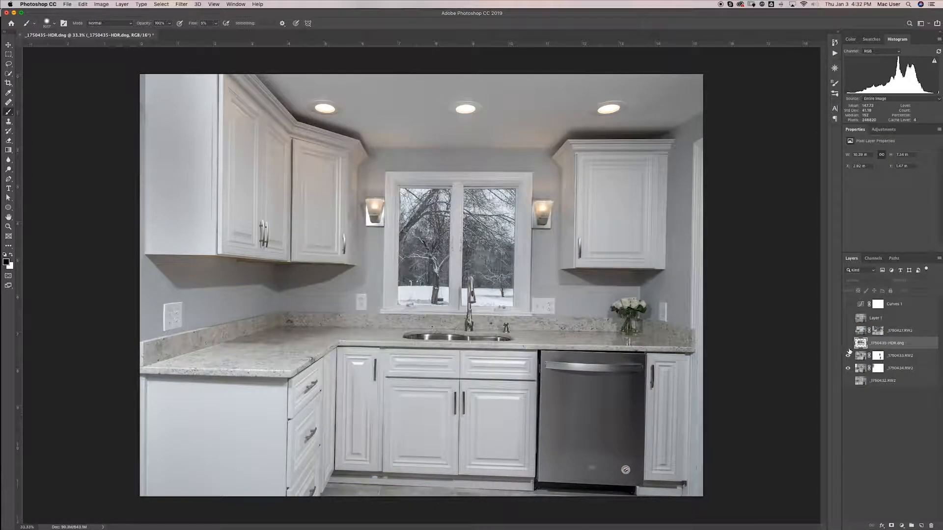
{"action": "left_click", "coordinate": [848, 344]}
{"action": "left_click", "coordinate": [847, 346]}
Try to select the glass of both window panes with the Quick Selection tool
{"action": "key", "text": "w"}
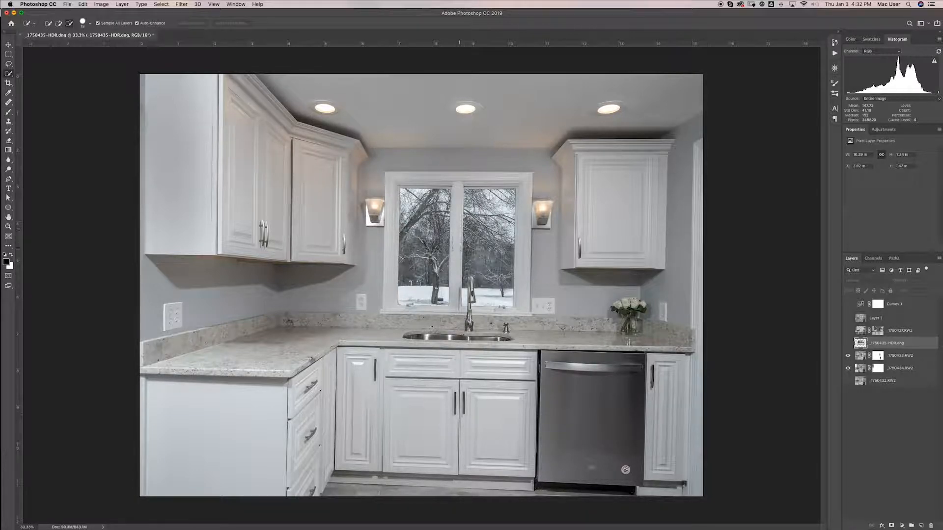
{"action": "left_click_drag", "start_coordinate": [424, 236], "coordinate": [423, 237]}
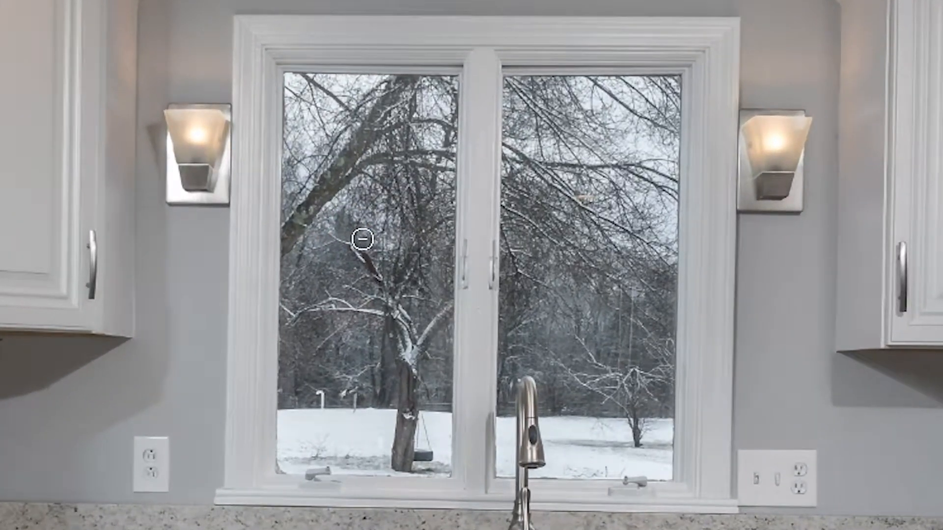
{"action": "mouse_move", "coordinate": [362, 239]}
{"action": "left_mouse_down"}
{"action": "mouse_move", "coordinate": [375, 179]}
{"action": "mouse_move", "coordinate": [383, 263]}
{"action": "mouse_move", "coordinate": [399, 231]}
{"action": "mouse_move", "coordinate": [354, 317]}
{"action": "left_mouse_up"}
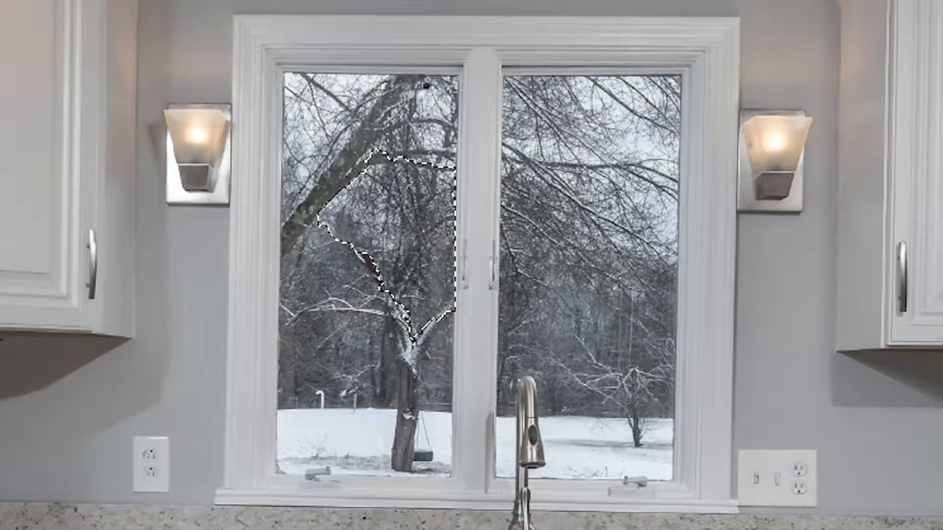
{"action": "mouse_move", "coordinate": [395, 122]}
{"action": "left_mouse_down"}
{"action": "mouse_move", "coordinate": [337, 168]}
{"action": "mouse_move", "coordinate": [345, 340]}
{"action": "mouse_move", "coordinate": [381, 429]}
{"action": "mouse_move", "coordinate": [357, 451]}
{"action": "mouse_move", "coordinate": [343, 444]}
{"action": "mouse_move", "coordinate": [408, 444]}
{"action": "mouse_move", "coordinate": [425, 433]}
{"action": "mouse_move", "coordinate": [426, 460]}
{"action": "mouse_move", "coordinate": [377, 350]}
{"action": "mouse_move", "coordinate": [302, 125]}
{"action": "mouse_move", "coordinate": [307, 115]}
{"action": "mouse_move", "coordinate": [432, 105]}
{"action": "left_mouse_up"}
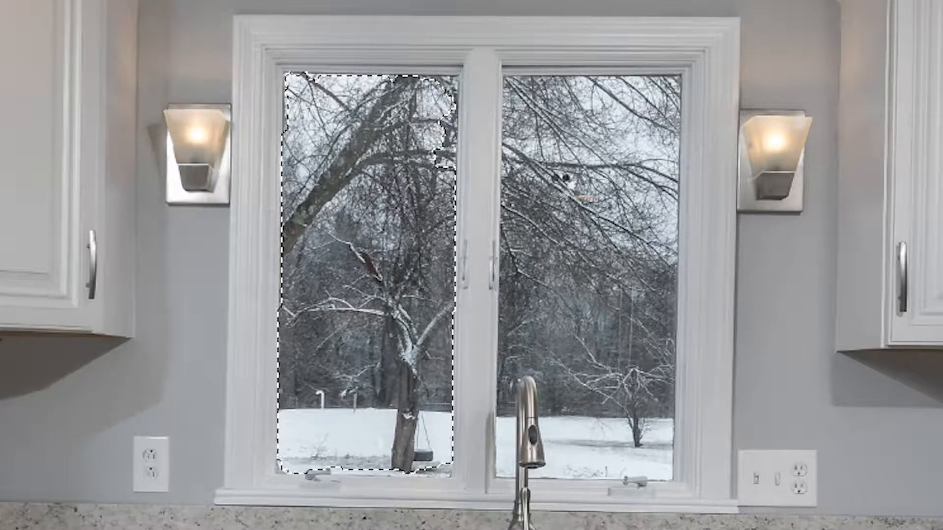
{"action": "mouse_move", "coordinate": [488, 104]}
{"action": "left_mouse_down"}
{"action": "mouse_move", "coordinate": [516, 93]}
{"action": "mouse_move", "coordinate": [566, 135]}
{"action": "mouse_move", "coordinate": [606, 224]}
{"action": "mouse_move", "coordinate": [623, 296]}
{"action": "mouse_move", "coordinate": [604, 432]}
{"action": "left_mouse_up"}
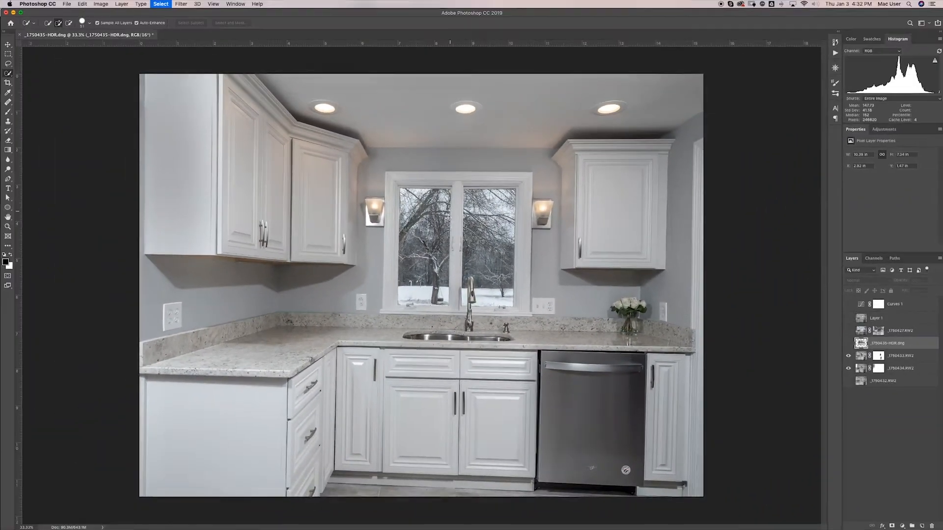
Trace a closed Pen tool path around the left window pane's glass, following the outline of its crank handle
{"action": "key", "text": "super+plus"}
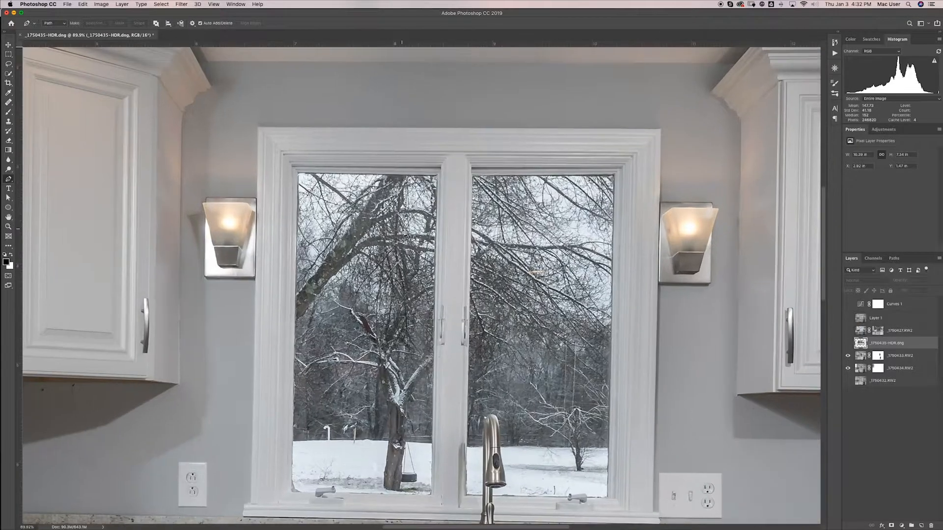
{"action": "scroll", "coordinate": [405, 233], "scroll_direction": "up", "scroll_amount": 1}
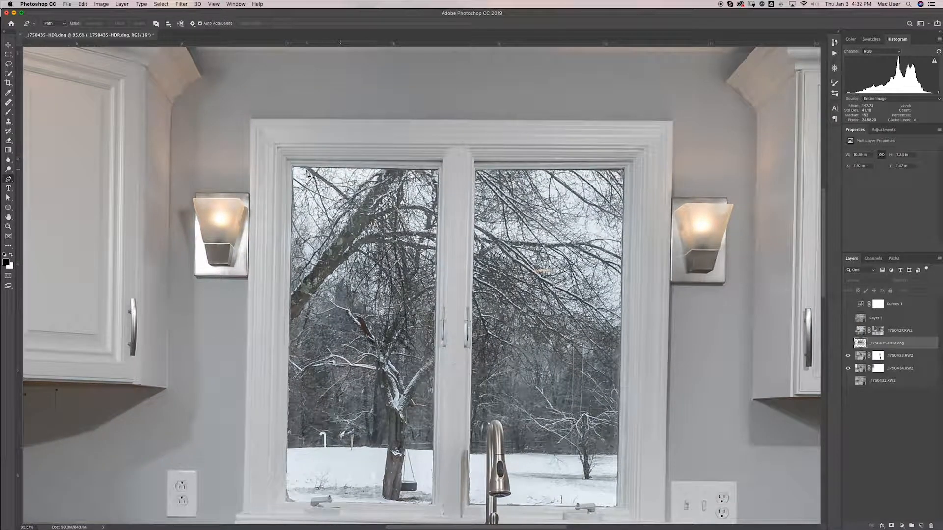
{"action": "left_click", "coordinate": [293, 168]}
{"action": "left_click", "coordinate": [430, 503]}
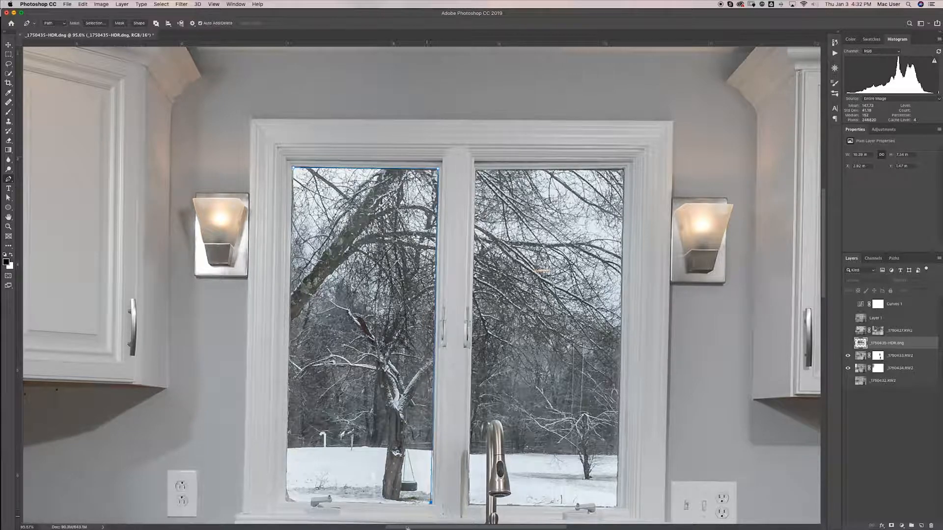
{"action": "left_click", "coordinate": [332, 502]}
{"action": "left_click", "coordinate": [331, 494]}
{"action": "left_click", "coordinate": [311, 502]}
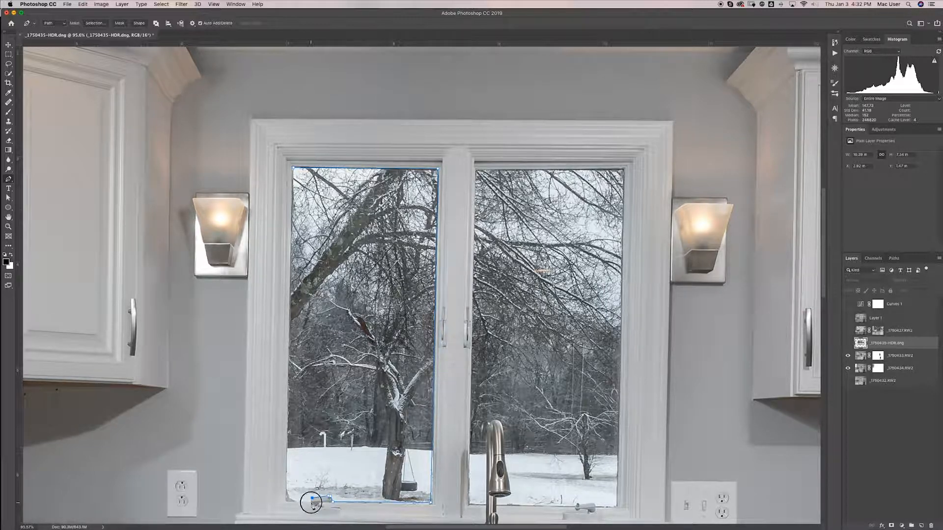
{"action": "left_click", "coordinate": [287, 490]}
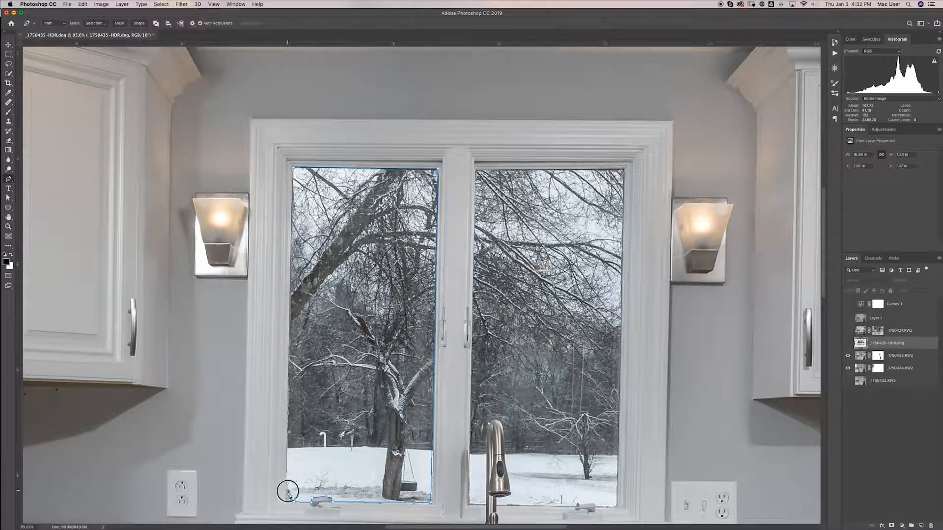
{"action": "left_click", "coordinate": [293, 169]}
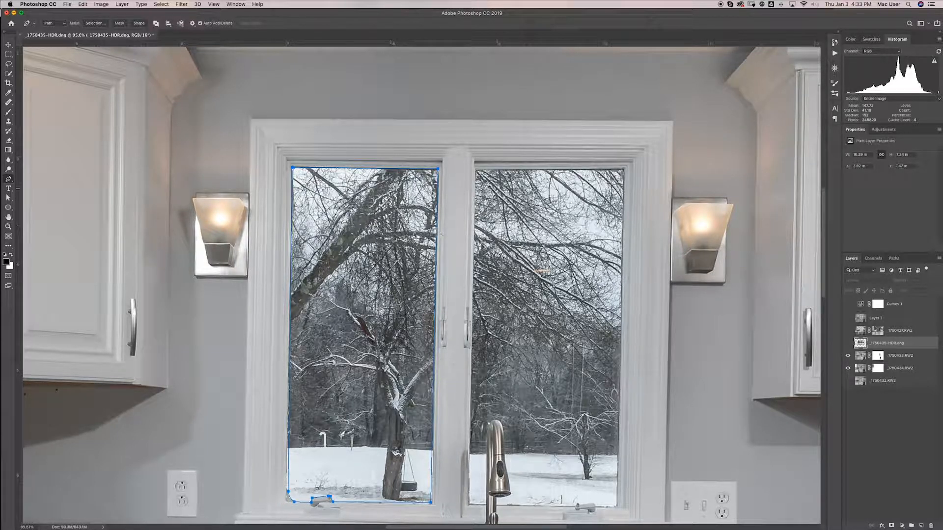
Start a Pen tool path around the right window pane, tracing past its crank handle along the sill to the faucet
{"action": "left_click", "coordinate": [479, 171]}
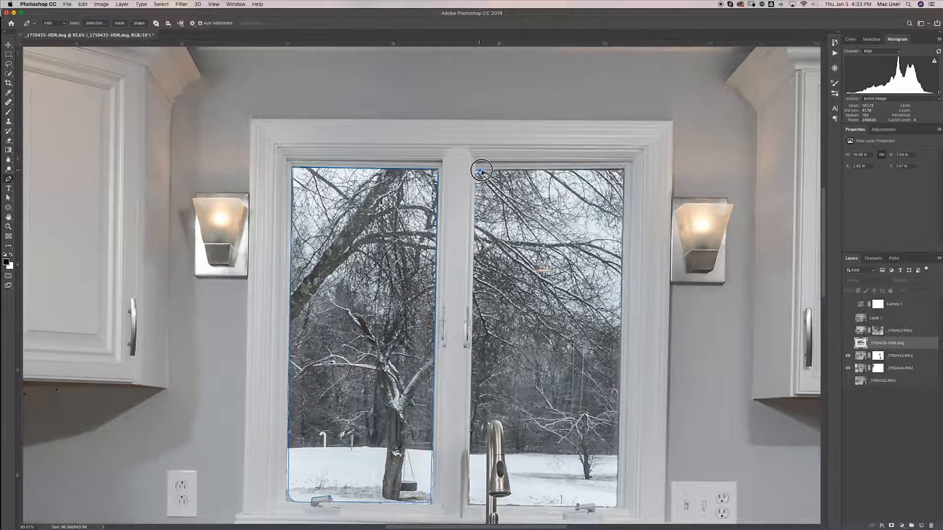
{"action": "left_click", "coordinate": [617, 507]}
{"action": "key", "text": "super+z"}
{"action": "left_click", "coordinate": [590, 504]}
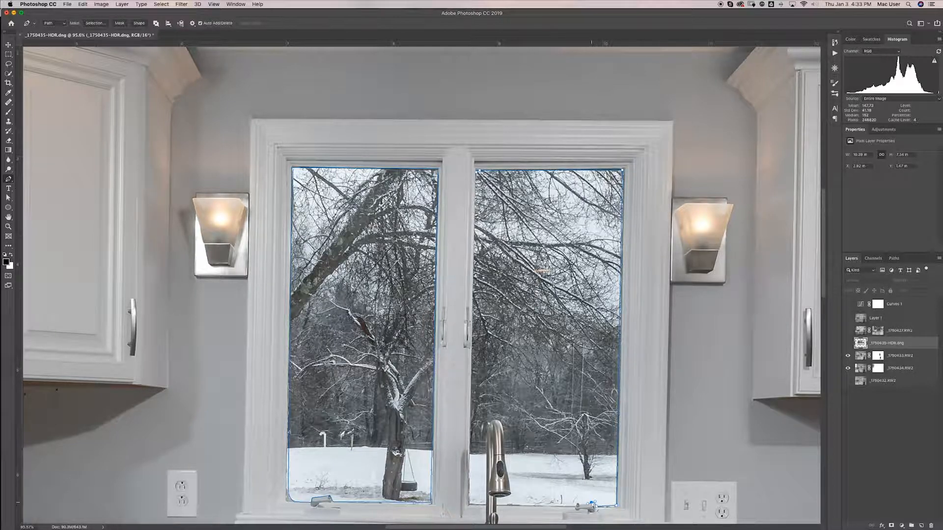
{"action": "left_click", "coordinate": [590, 504]}
{"action": "left_click", "coordinate": [579, 505]}
{"action": "left_click", "coordinate": [496, 501]}
{"action": "left_click", "coordinate": [512, 493]}
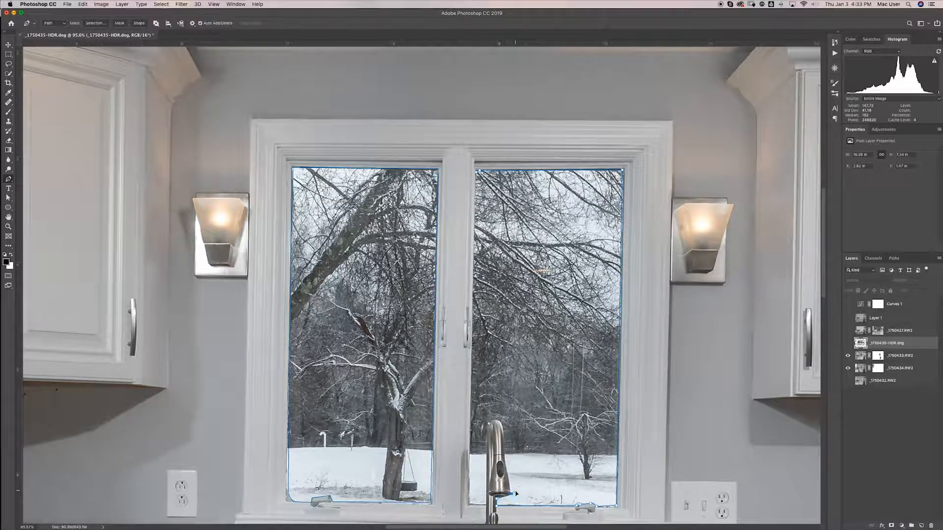
Trace the Pen tool path around the faucet head and close it at the upper corner of the right window pane
{"action": "left_click", "coordinate": [506, 460]}
{"action": "left_click", "coordinate": [504, 430]}
{"action": "key", "text": "super+z"}
{"action": "left_click", "coordinate": [503, 439]}
{"action": "left_click_drag", "start_coordinate": [497, 421], "coordinate": [492, 421]}
{"action": "left_click", "coordinate": [497, 421], "text": "alt"}
{"action": "left_click", "coordinate": [487, 452]}
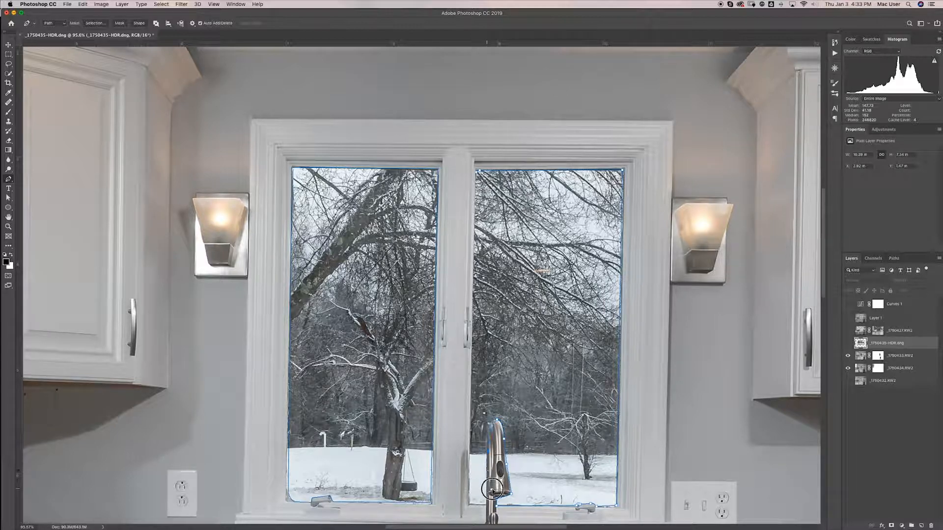
{"action": "left_click", "coordinate": [470, 504]}
{"action": "left_click", "coordinate": [477, 171]}
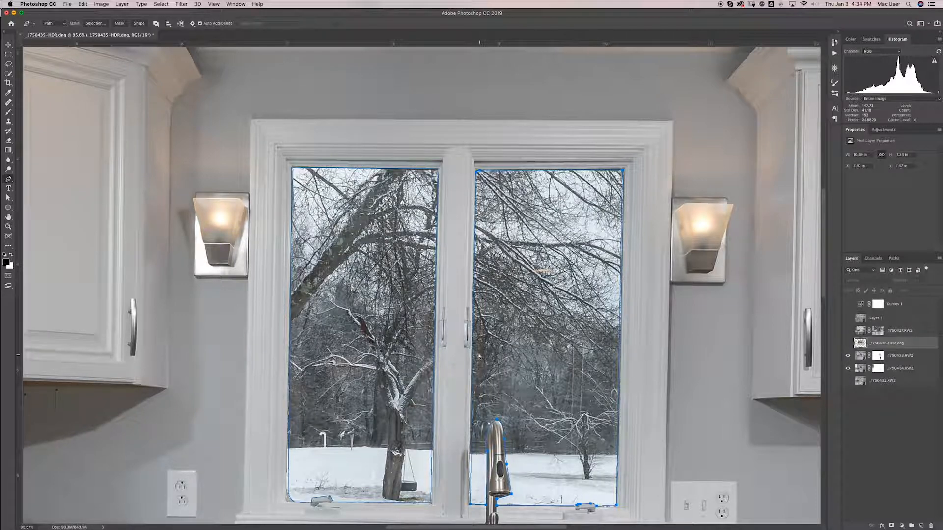
Convert the window pane paths to a selection, mask the _1750435-HDR.dng layer with it, and show the layer
{"action": "key", "text": "super+Return"}
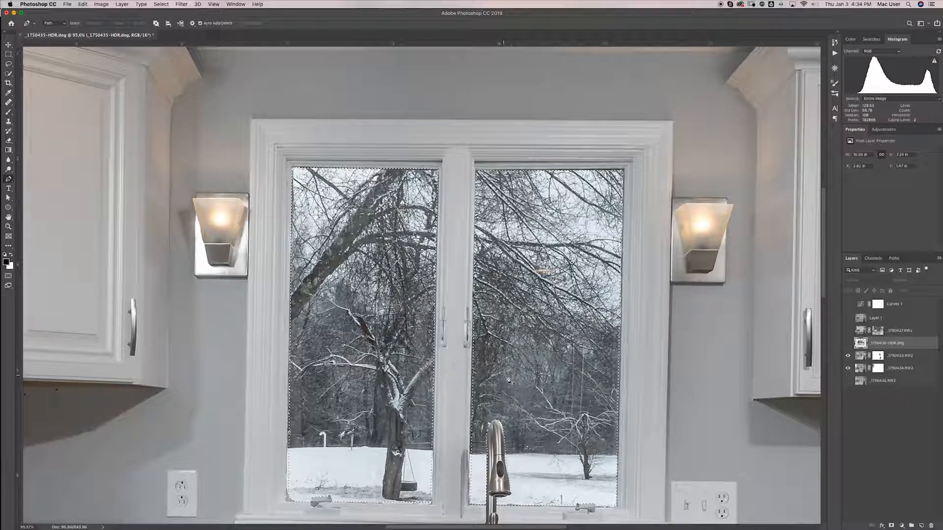
{"action": "key", "text": "super+minus"}
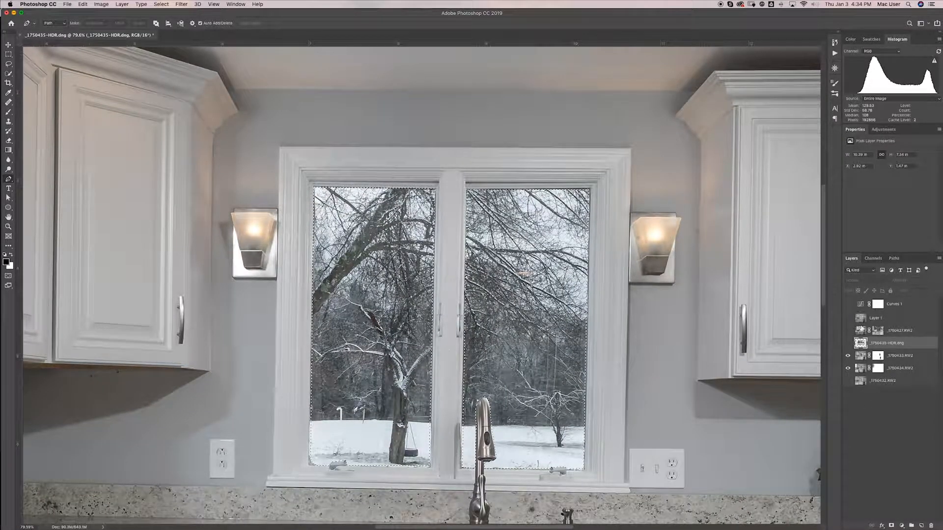
{"action": "left_click", "coordinate": [891, 526]}
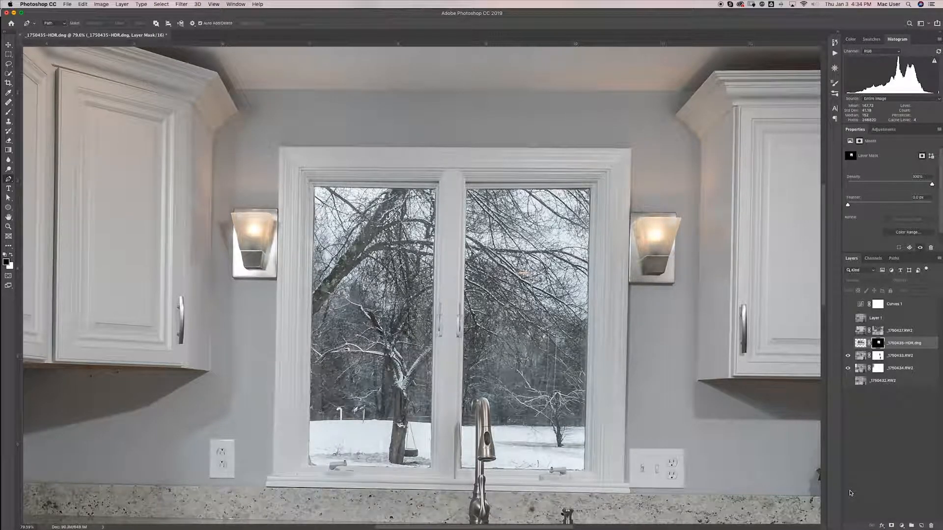
{"action": "left_click", "coordinate": [848, 342]}
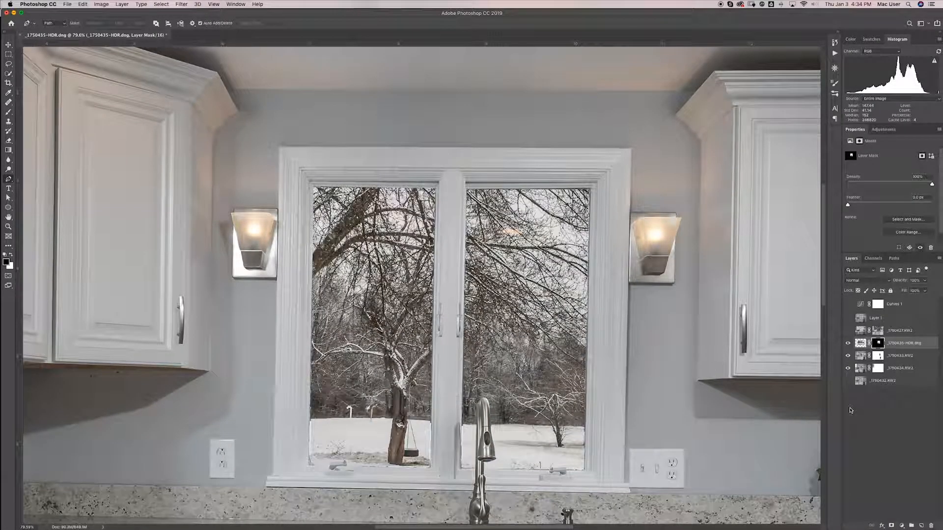
Compare the window panes with and without the masked _1750435-HDR.dng outdoor view
{"action": "left_click", "coordinate": [848, 342]}
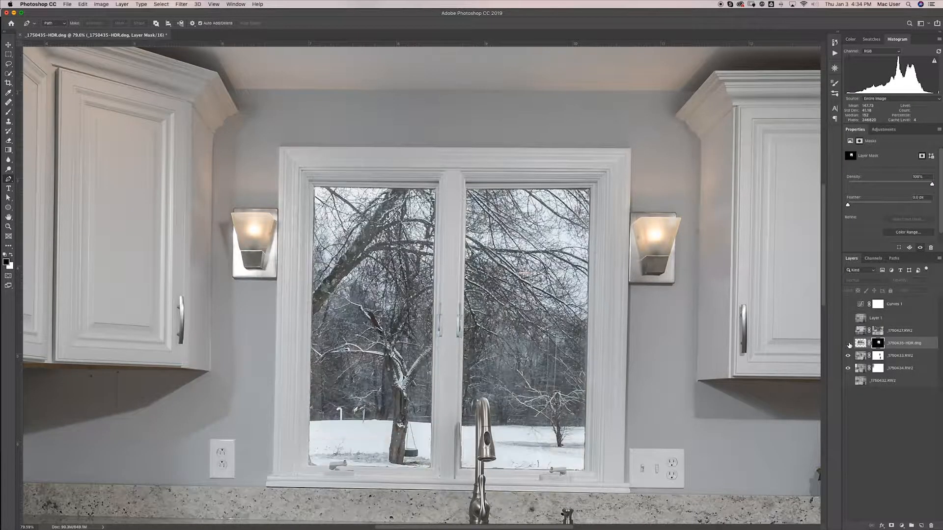
{"action": "left_click", "coordinate": [848, 344]}
{"action": "left_click", "coordinate": [849, 344]}
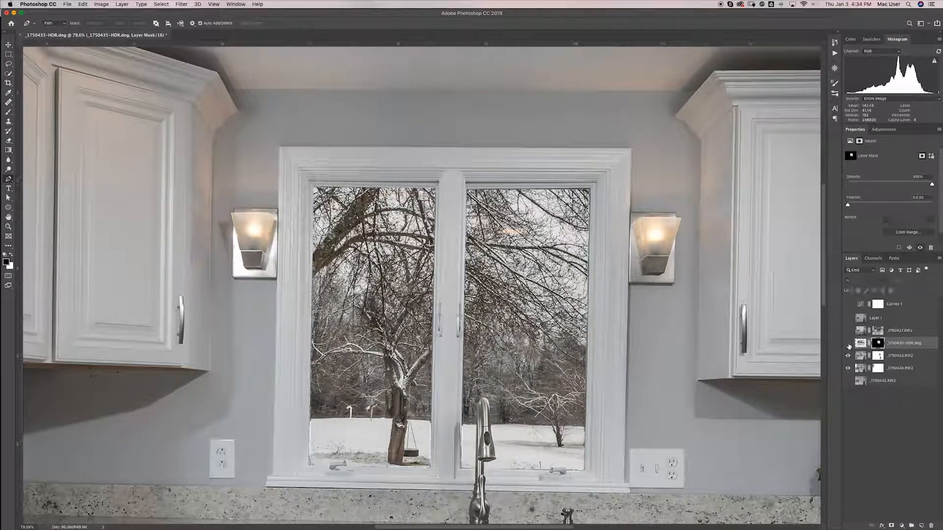
{"action": "left_click", "coordinate": [848, 344]}
{"action": "left_click", "coordinate": [848, 345]}
{"action": "left_click", "coordinate": [848, 345]}
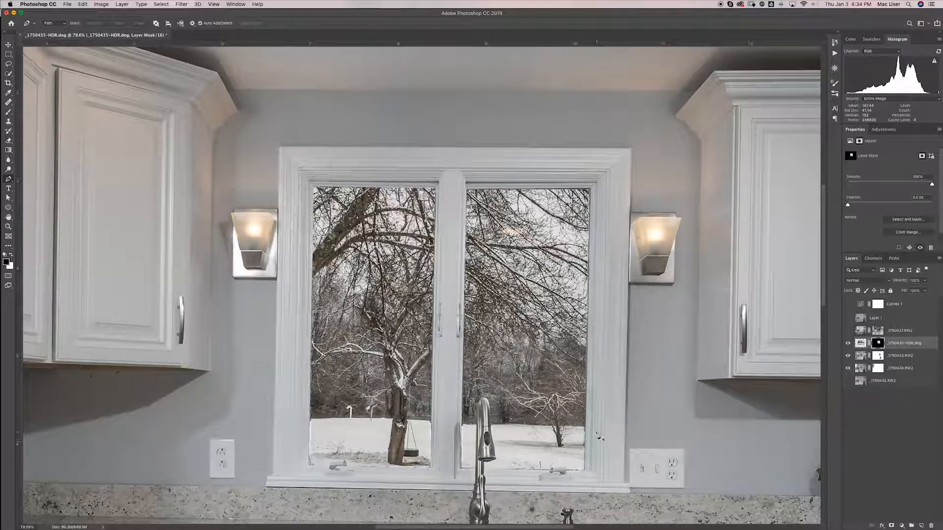
{"action": "key", "text": "b"}
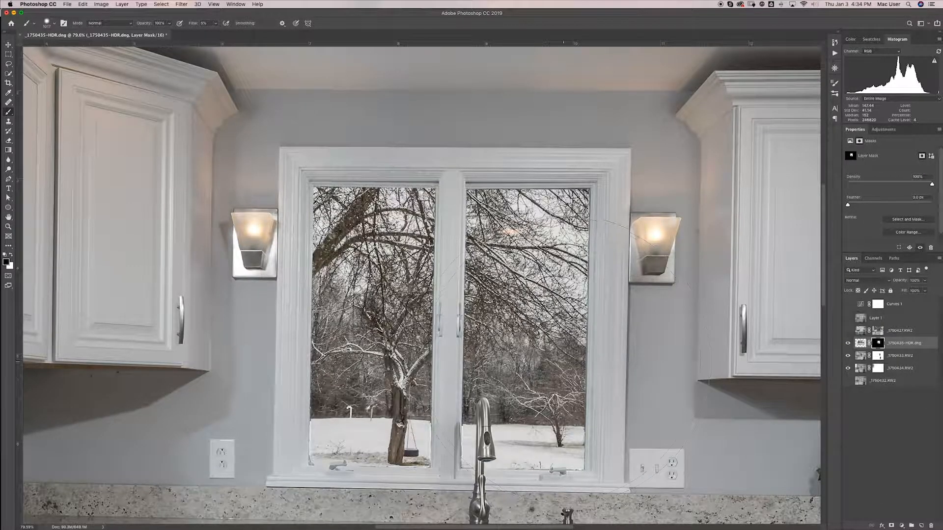
{"action": "mouse_move", "coordinate": [574, 356]}
{"action": "left_mouse_down"}
{"action": "mouse_move", "coordinate": [451, 361]}
{"action": "mouse_move", "coordinate": [479, 370]}
{"action": "left_mouse_up"}
{"action": "left_click", "coordinate": [848, 344]}
{"action": "left_click", "coordinate": [864, 344]}
{"action": "left_click", "coordinate": [851, 412]}
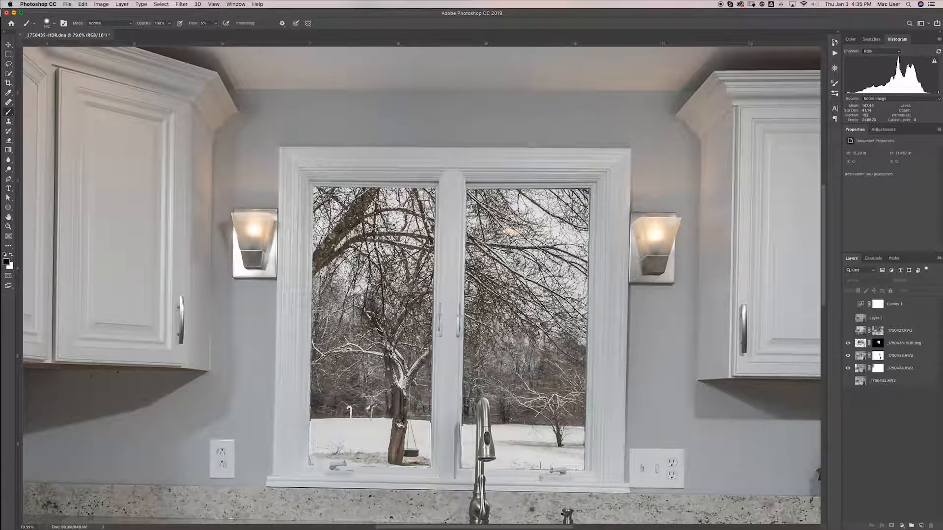
{"action": "left_click", "coordinate": [858, 346]}
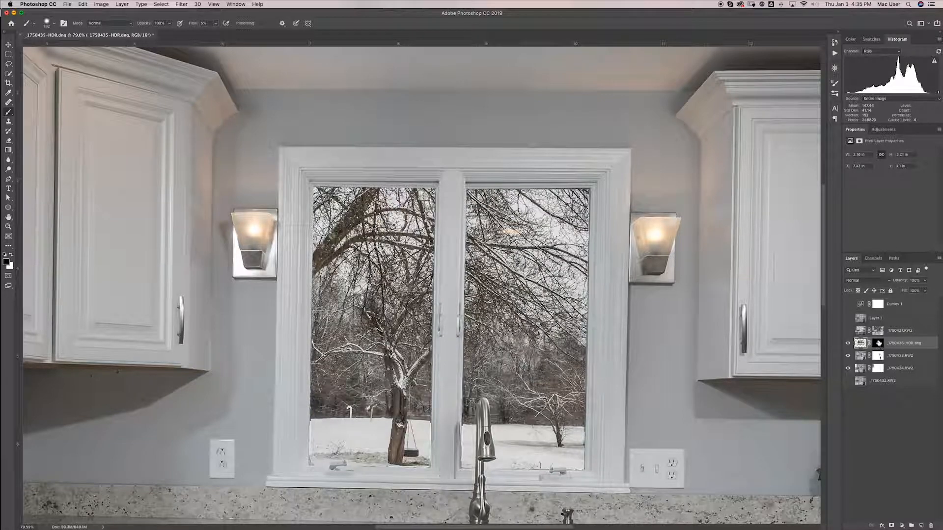
{"action": "left_click", "coordinate": [878, 344]}
{"action": "left_click", "coordinate": [861, 344]}
{"action": "left_click", "coordinate": [878, 345]}
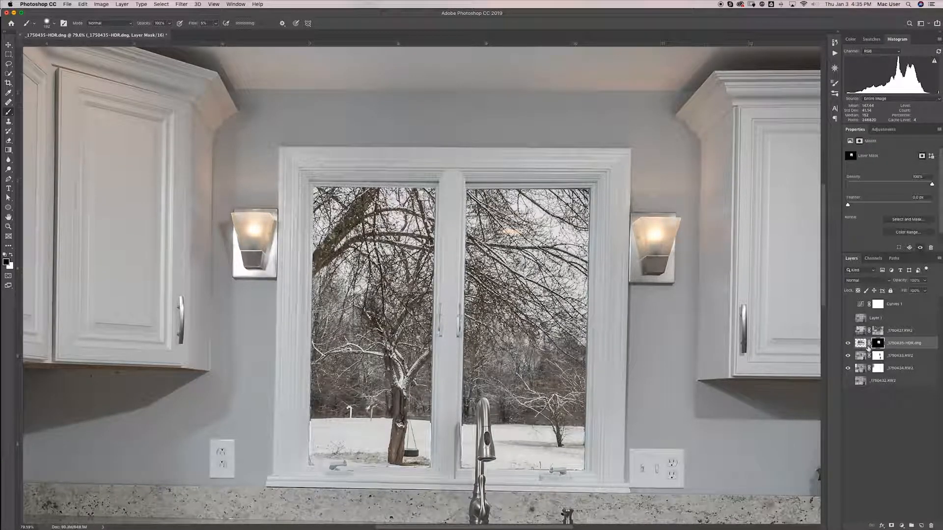
Try to move the _1750435-HDR.dng outdoor image with Free Transform while its layer mask is still linked
{"action": "left_click", "coordinate": [863, 346]}
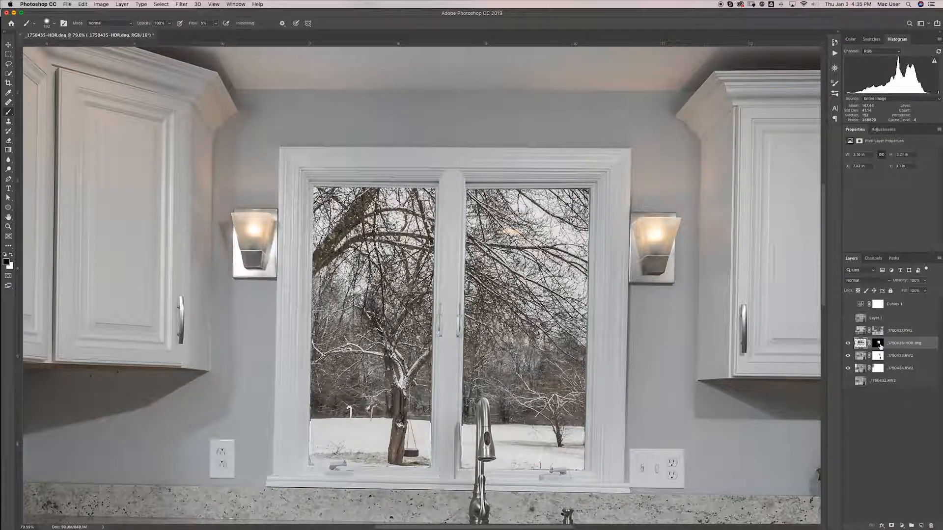
{"action": "left_click", "coordinate": [878, 345]}
{"action": "left_click", "coordinate": [861, 345]}
{"action": "key", "text": "super+t"}
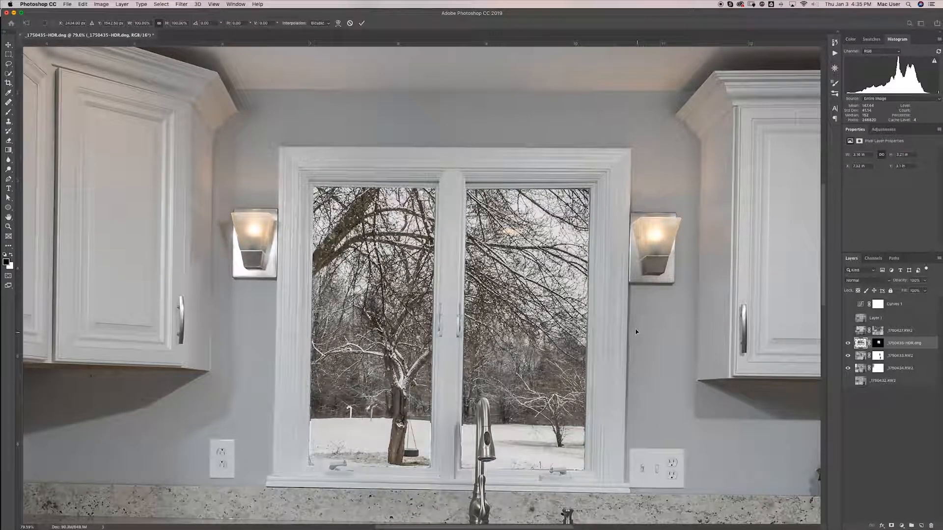
{"action": "left_click_drag", "start_coordinate": [513, 314], "coordinate": [608, 338]}
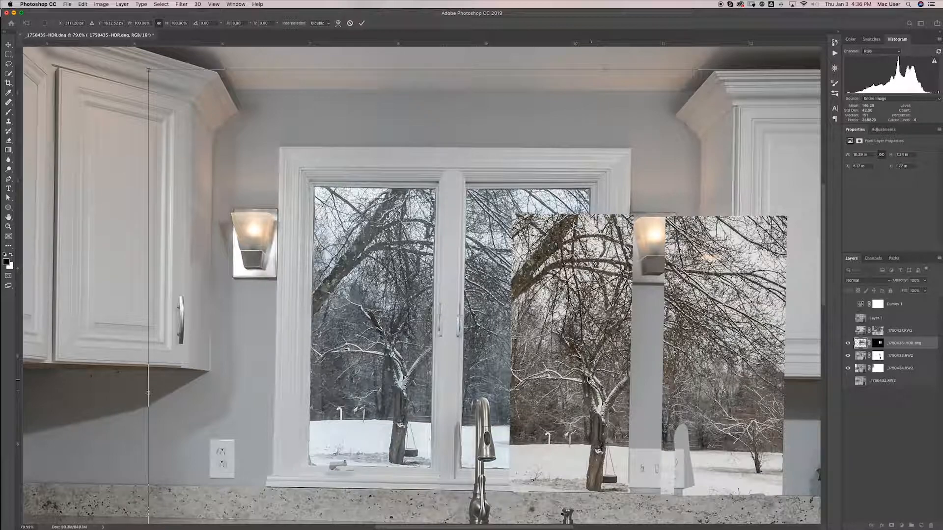
{"action": "key", "text": "Return"}
{"action": "key", "text": "b"}
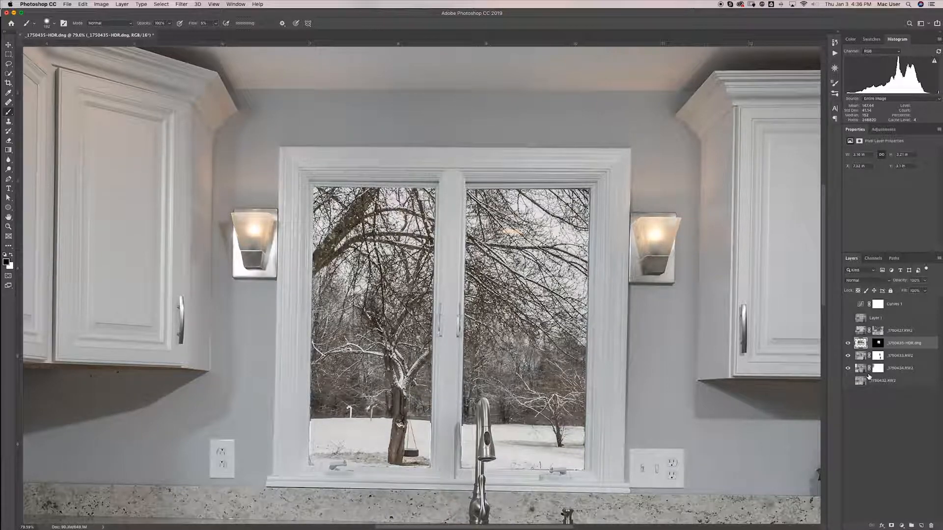
Unlink the _1750435-HDR.dng layer mask and reposition the outdoor image with Free Transform so its tree sits in the left pane
{"action": "key", "text": "super+t"}
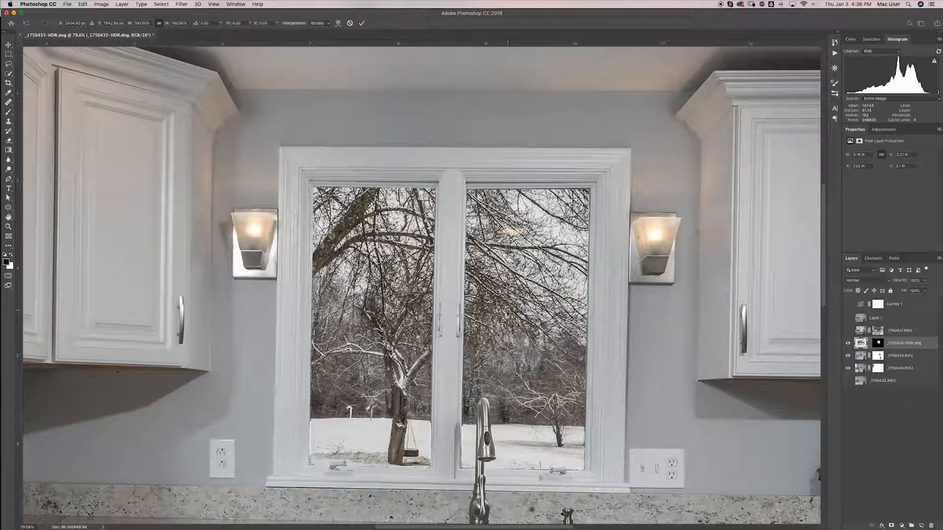
{"action": "left_click_drag", "start_coordinate": [509, 310], "coordinate": [589, 386]}
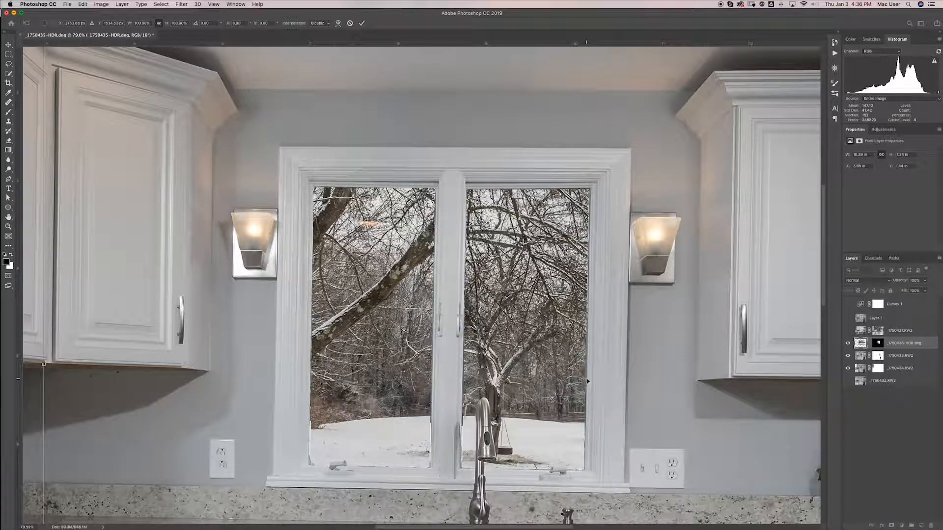
{"action": "key", "text": "super+0"}
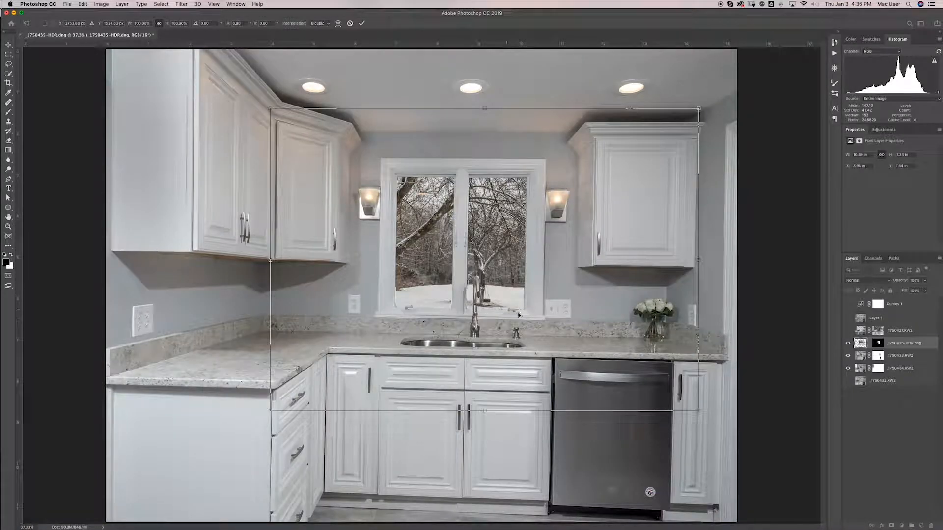
{"action": "left_click_drag", "start_coordinate": [527, 312], "coordinate": [469, 315]}
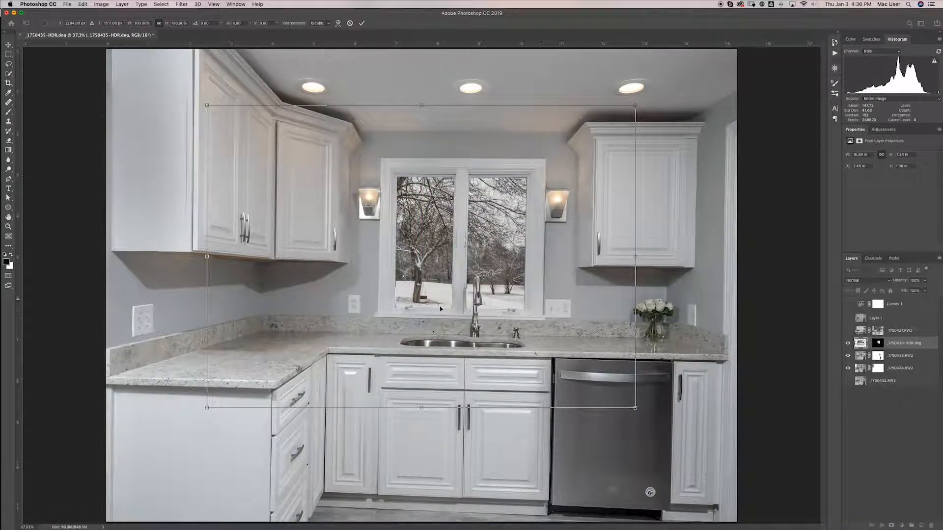
Enlarge the outdoor image behind the window mask to about 191% width and 184% height
{"action": "left_click_drag", "start_coordinate": [594, 292], "coordinate": [540, 318]}
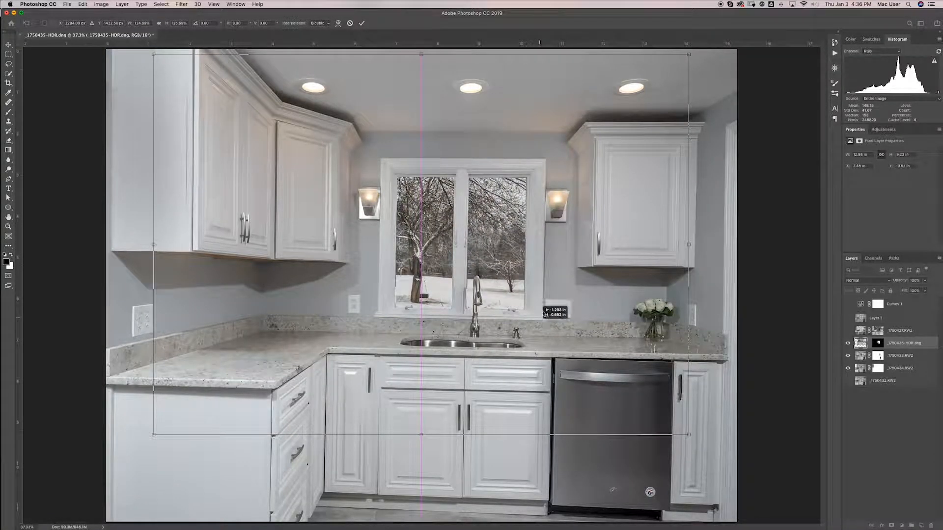
{"action": "scroll", "coordinate": [555, 289], "scroll_direction": "down", "scroll_amount": 2}
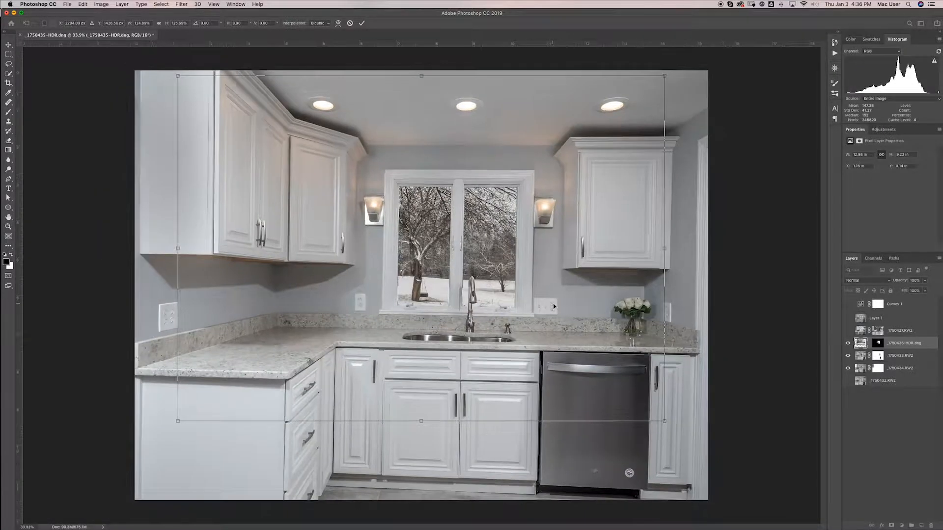
{"action": "scroll", "coordinate": [573, 289], "scroll_direction": "down", "scroll_amount": 1}
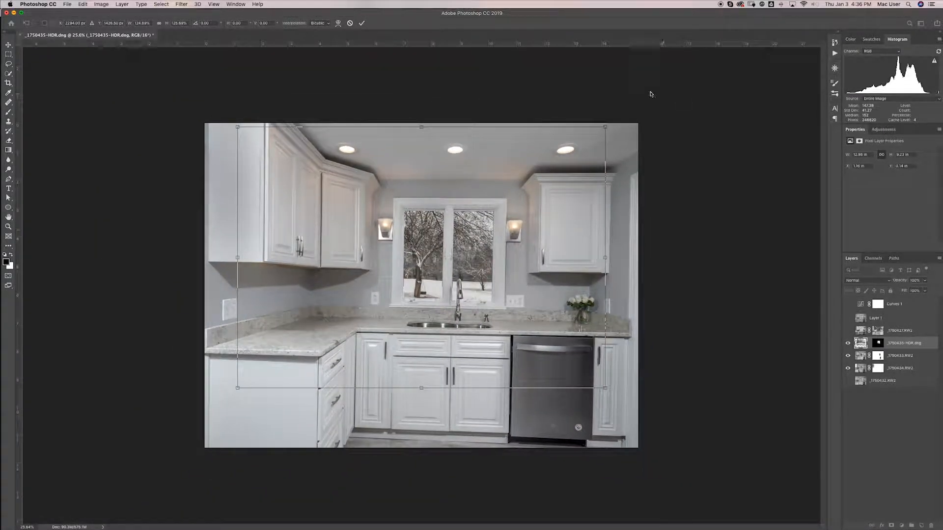
{"action": "left_click_drag", "start_coordinate": [605, 127], "coordinate": [710, 48]}
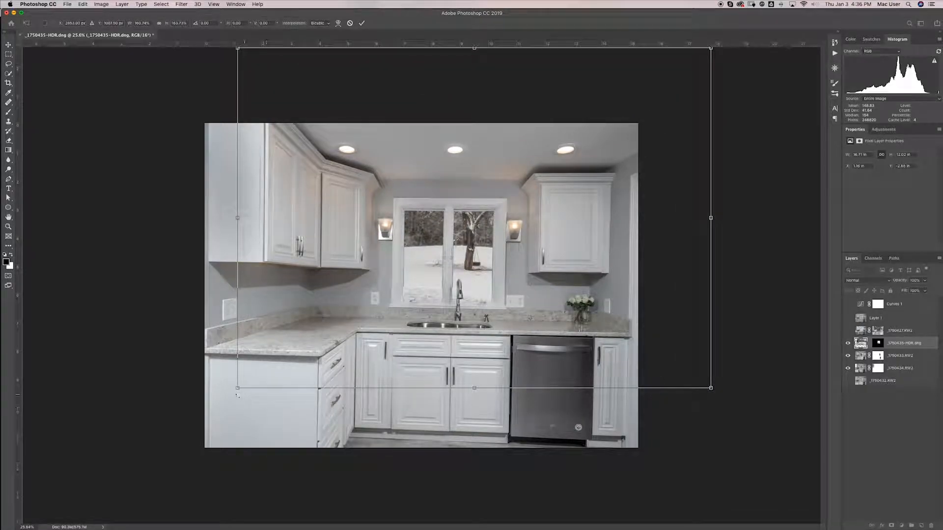
{"action": "left_click_drag", "start_coordinate": [248, 396], "coordinate": [149, 431]}
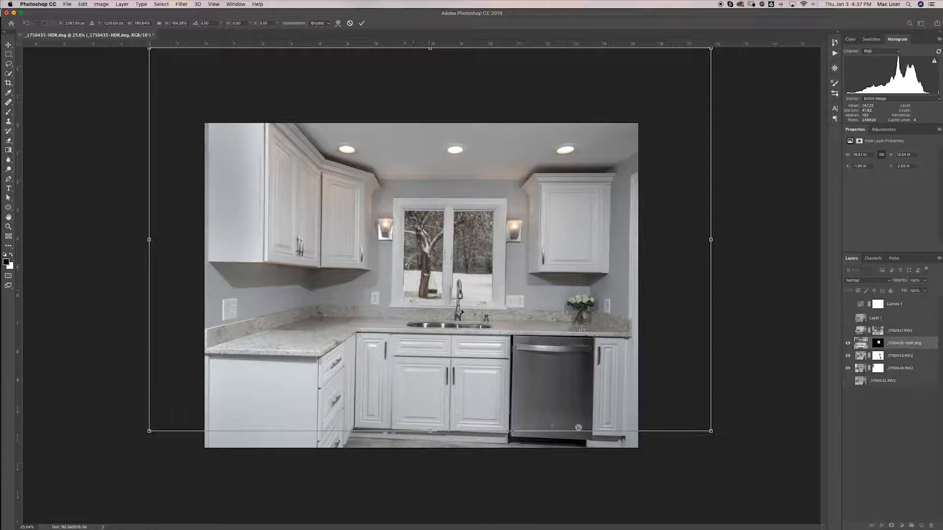
Fine-tune the enlarged outdoor image's position within the window panes and apply the transform
{"action": "mouse_move", "coordinate": [669, 360]}
{"action": "left_mouse_down"}
{"action": "mouse_move", "coordinate": [669, 351]}
{"action": "mouse_move", "coordinate": [670, 362]}
{"action": "left_mouse_up"}
{"action": "key", "text": "shift+Left"}
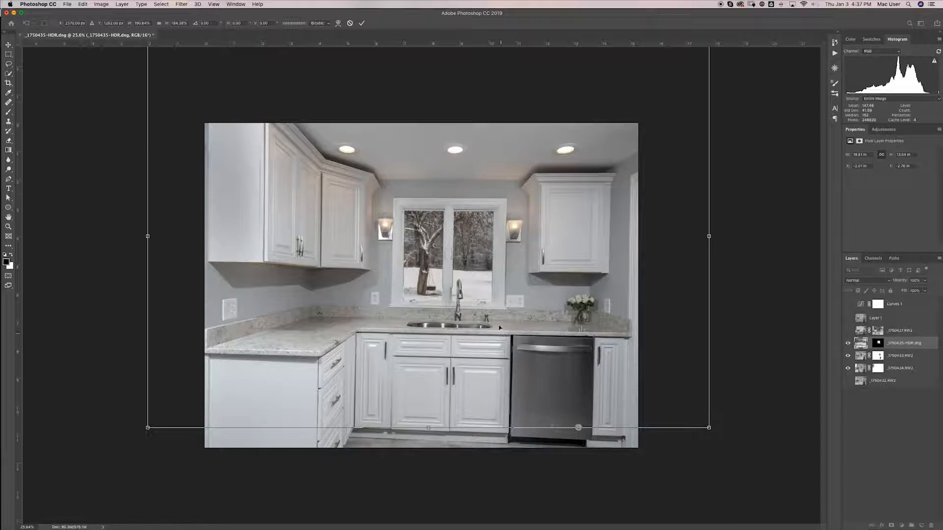
{"action": "mouse_move", "coordinate": [499, 328]}
{"action": "left_mouse_down"}
{"action": "mouse_move", "coordinate": [484, 322]}
{"action": "mouse_move", "coordinate": [501, 311]}
{"action": "mouse_move", "coordinate": [489, 321]}
{"action": "left_mouse_up"}
{"action": "key", "text": "Return"}
{"action": "key", "text": "super+0"}
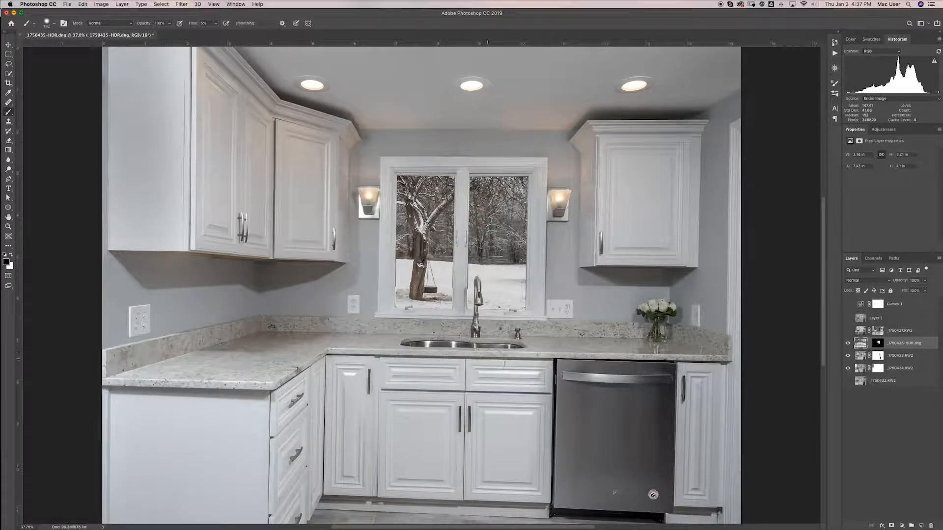
Compare the kitchen with and without the replaced outdoor view and inspect the window area up close
{"action": "left_click", "coordinate": [848, 343]}
{"action": "left_click", "coordinate": [848, 344]}
{"action": "left_click", "coordinate": [848, 344]}
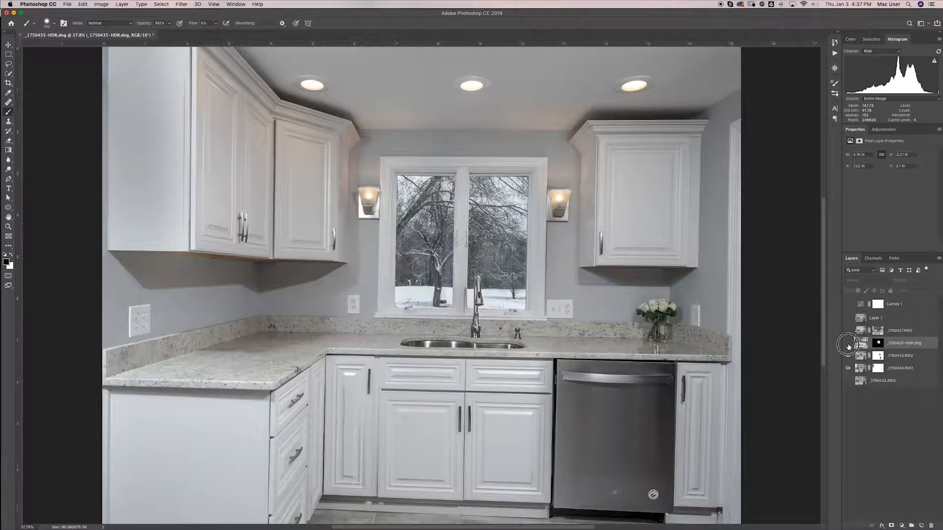
{"action": "left_click", "coordinate": [848, 344]}
{"action": "left_click", "coordinate": [848, 344]}
{"action": "left_click", "coordinate": [848, 344]}
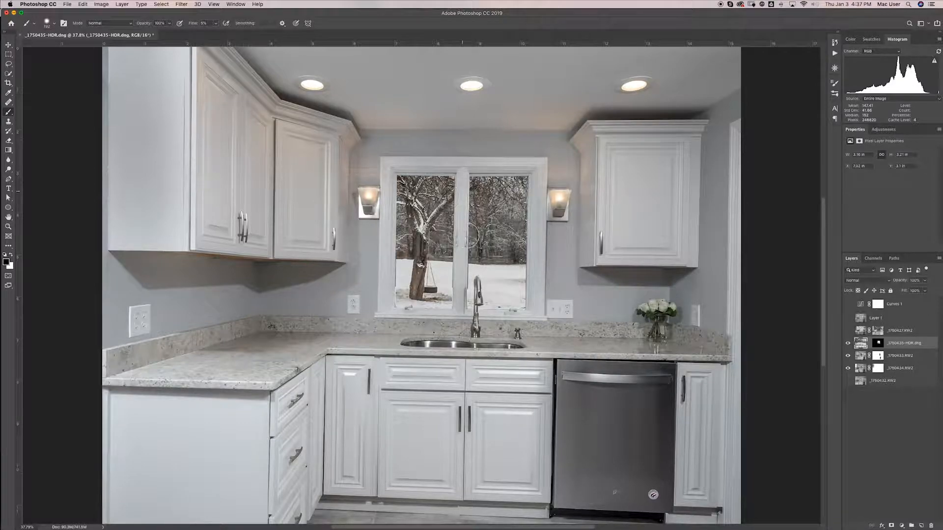
{"action": "scroll", "coordinate": [394, 279], "scroll_direction": "up", "scroll_amount": 5}
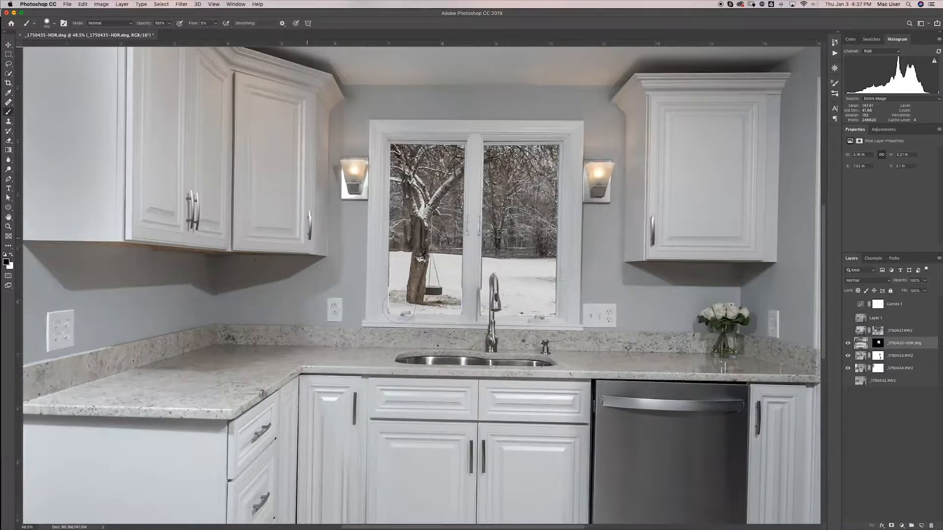
{"action": "scroll", "coordinate": [417, 293], "scroll_direction": "down", "scroll_amount": 5}
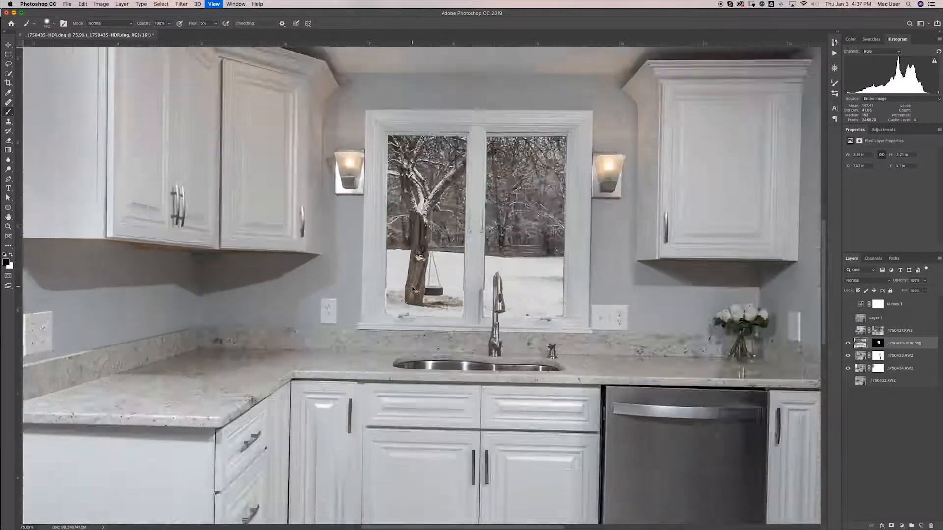
Save the composite, switch to Lightroom, and apply the Vertical Upright correction to _1750427-Edit-2.tif
{"action": "key", "text": "super+s"}
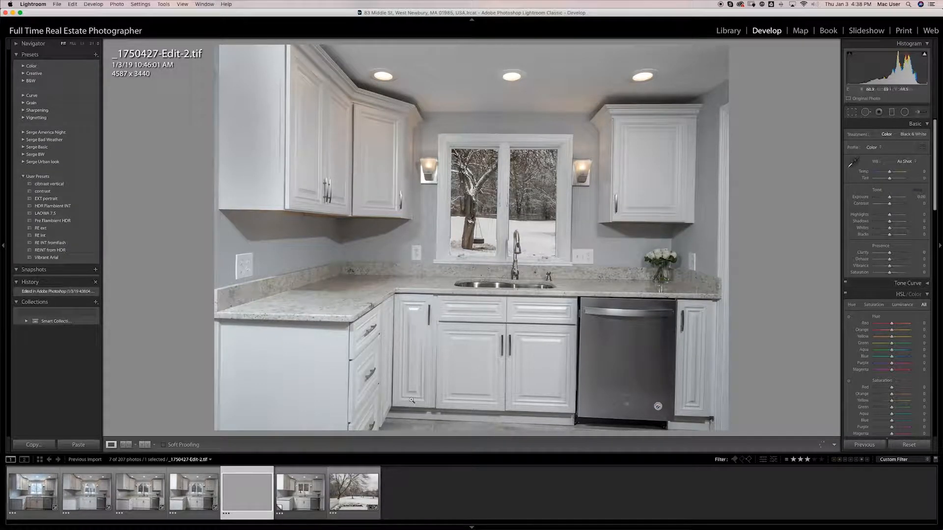
{"action": "scroll", "coordinate": [878, 372], "scroll_direction": "down", "scroll_amount": 10}
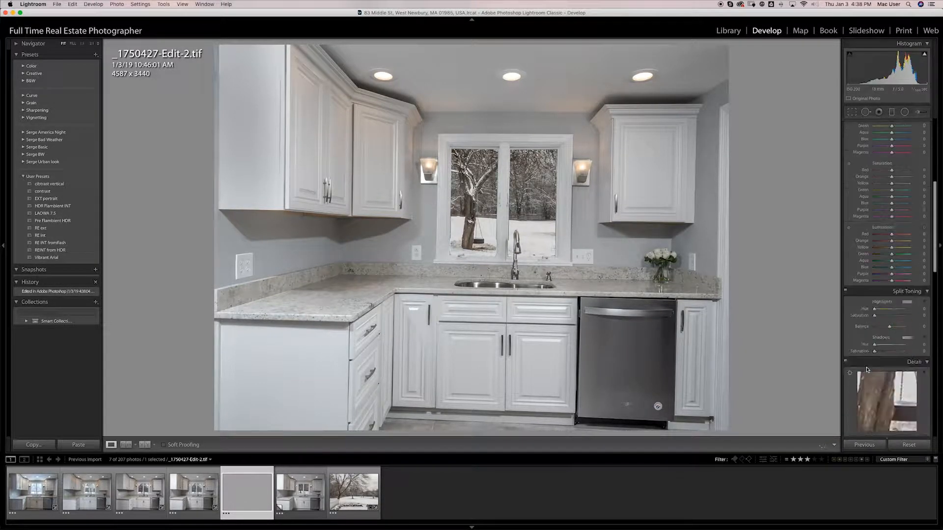
{"action": "scroll", "coordinate": [877, 372], "scroll_direction": "down", "scroll_amount": 3}
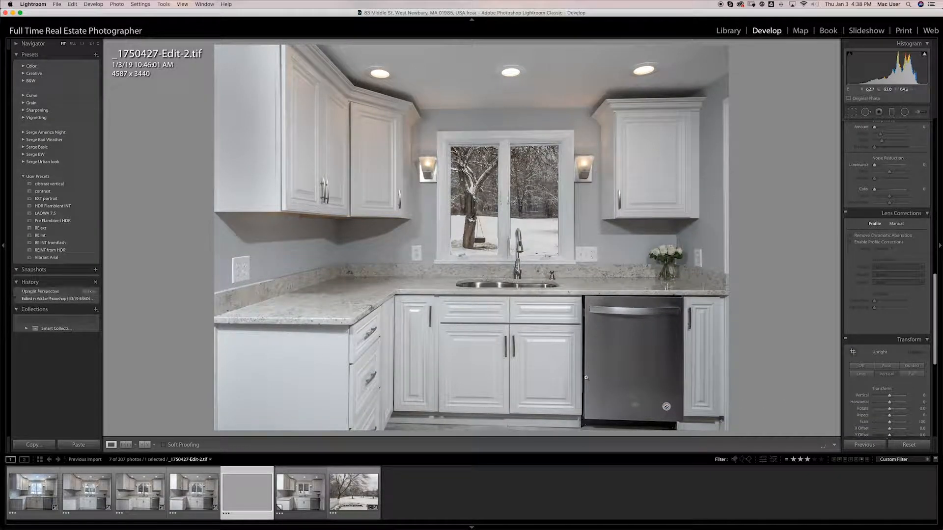
Compare the finished _1750427-Edit-2.tif with the source exposures _1750427.RW2 and _1750433.RW2
{"action": "left_click", "coordinate": [45, 497]}
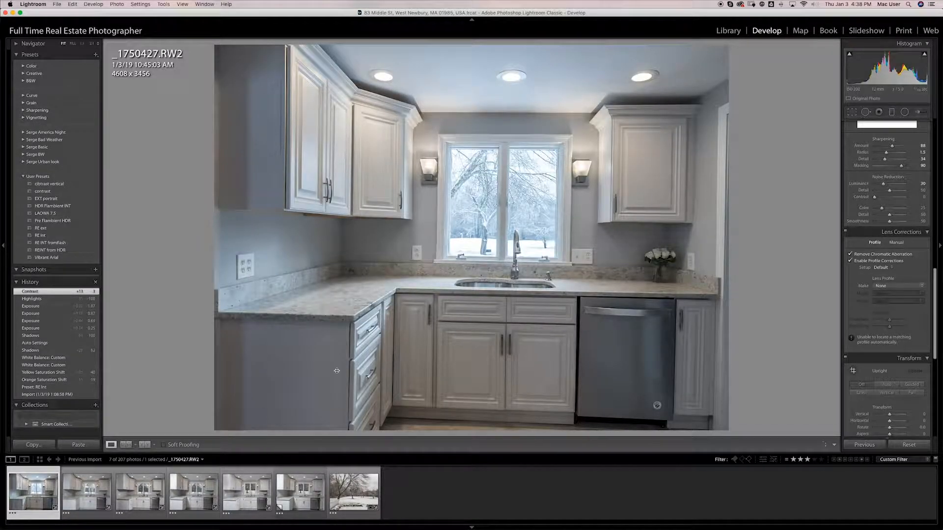
{"action": "left_click", "coordinate": [238, 517]}
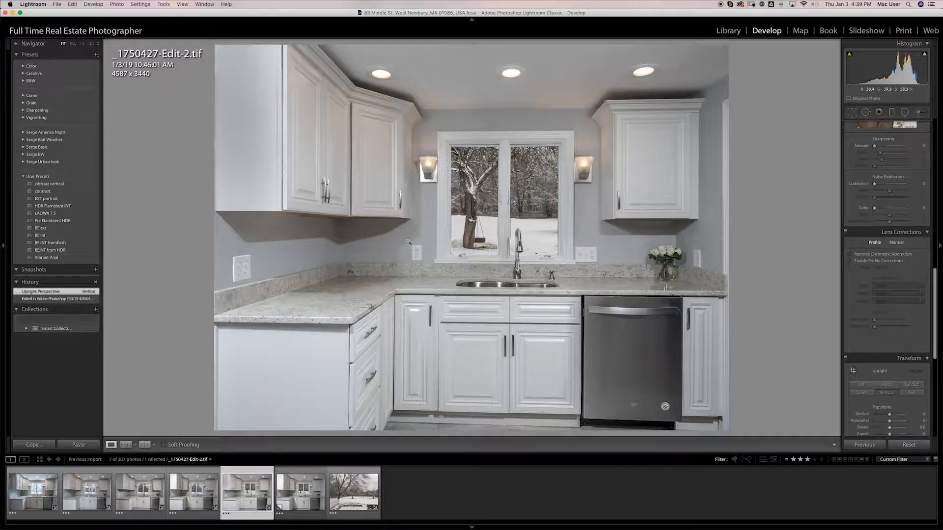
{"action": "left_click", "coordinate": [46, 489]}
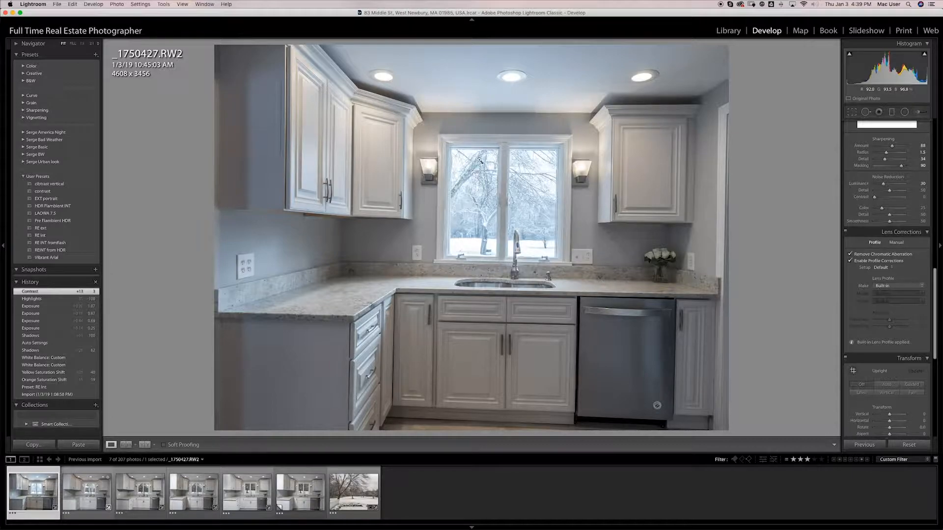
{"action": "left_click", "coordinate": [144, 500]}
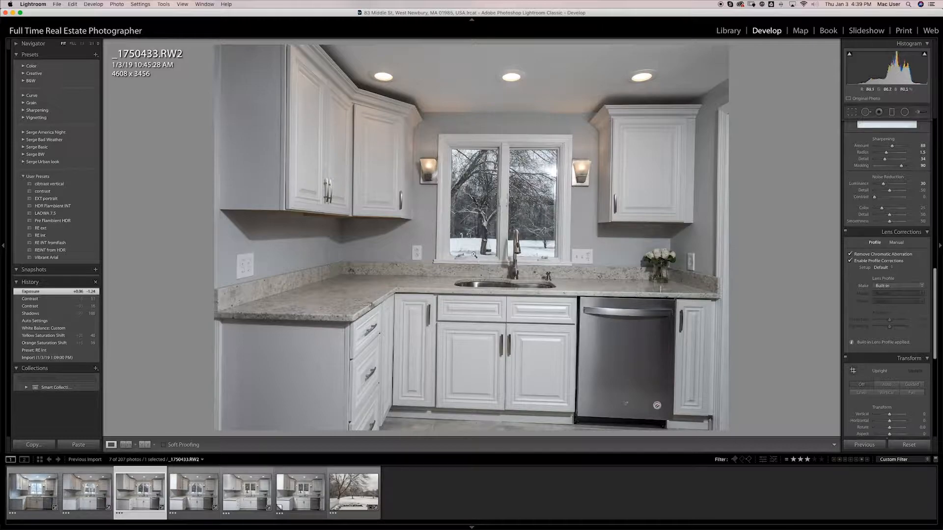
{"action": "left_click", "coordinate": [245, 496]}
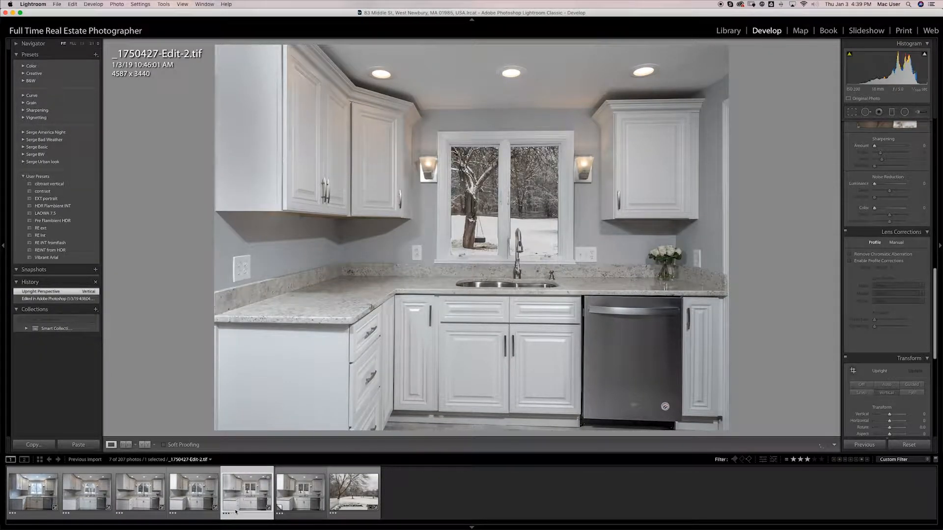